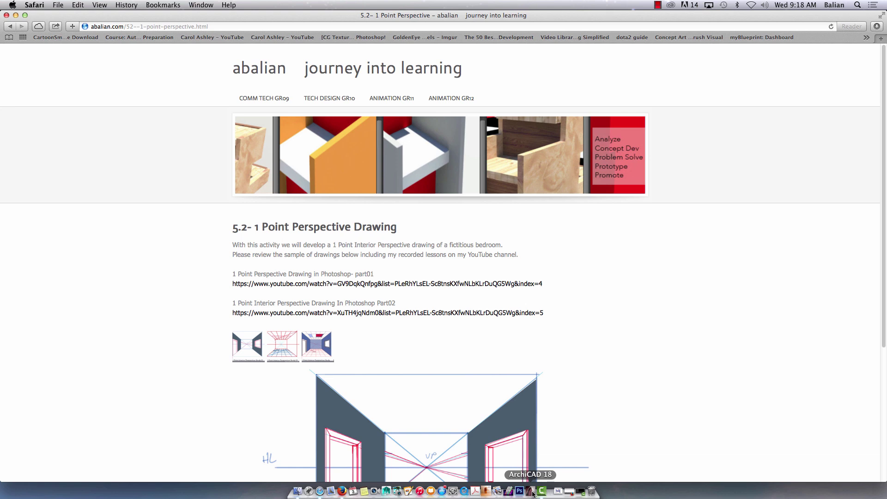
Step: Launch ArchiCAD 18 from the Dock over the Safari lesson page
left_click(531, 492)
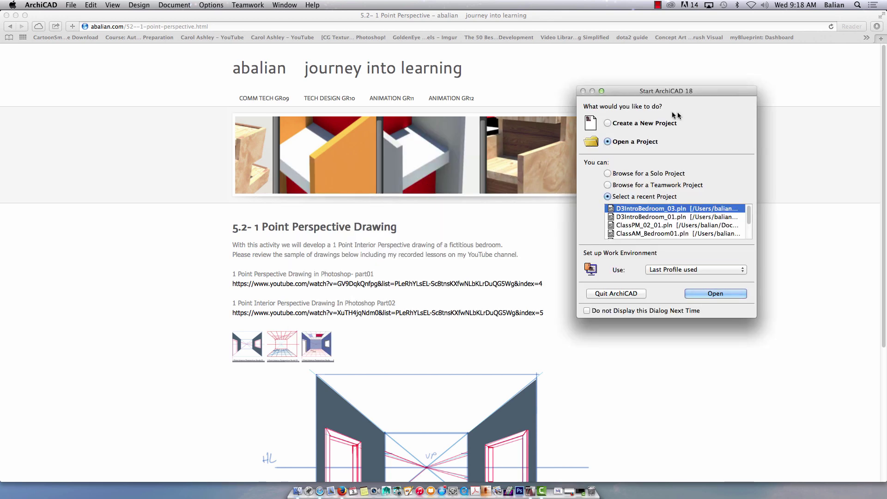
Step: Create a new project from the ArchiCAD 18 Residential.tpl template
left_click(662, 124)
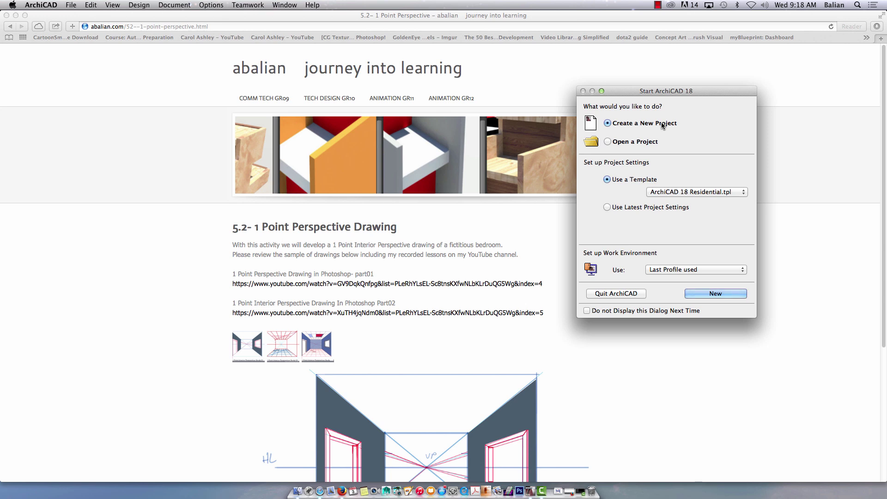
left_click(687, 192)
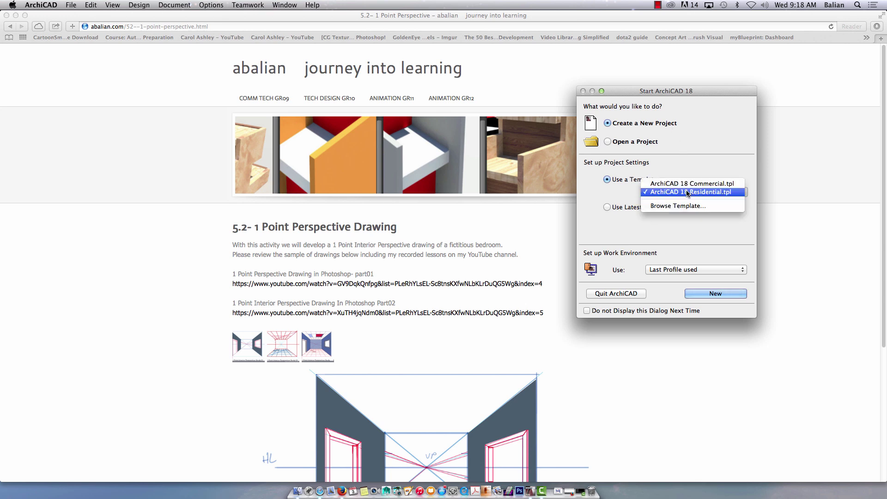
left_click(707, 184)
left_click(708, 193)
left_click(710, 200)
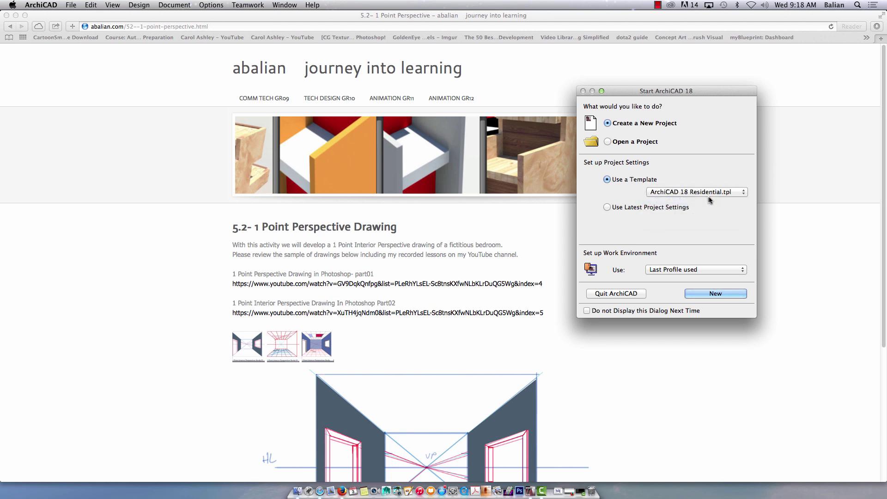
left_click(715, 291)
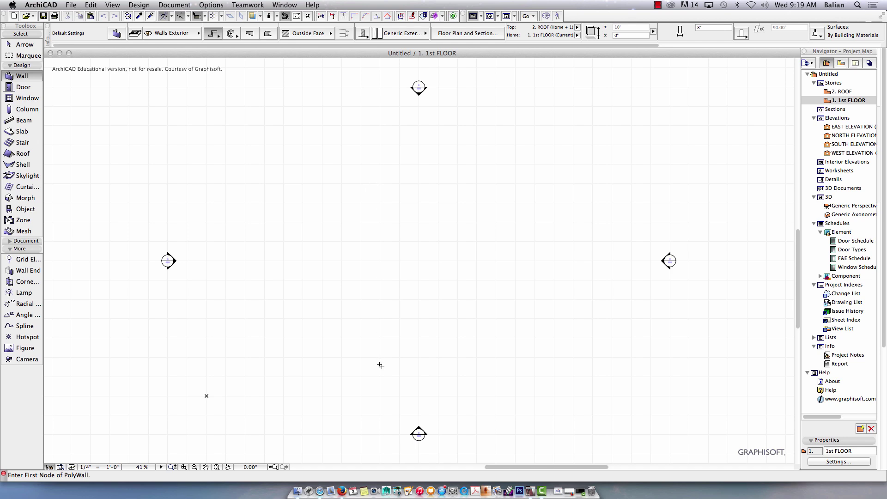
scroll(399, 229, "up", 2)
scroll(397, 230, "down", 3)
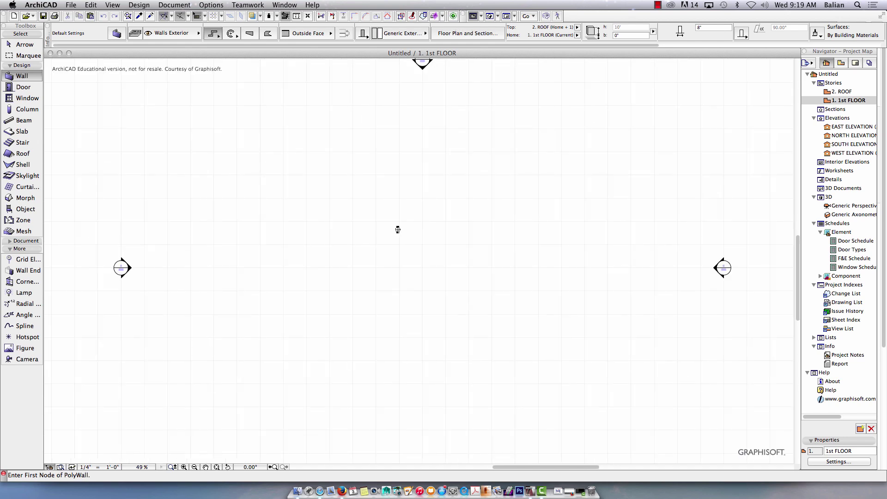
scroll(397, 230, "up", 2)
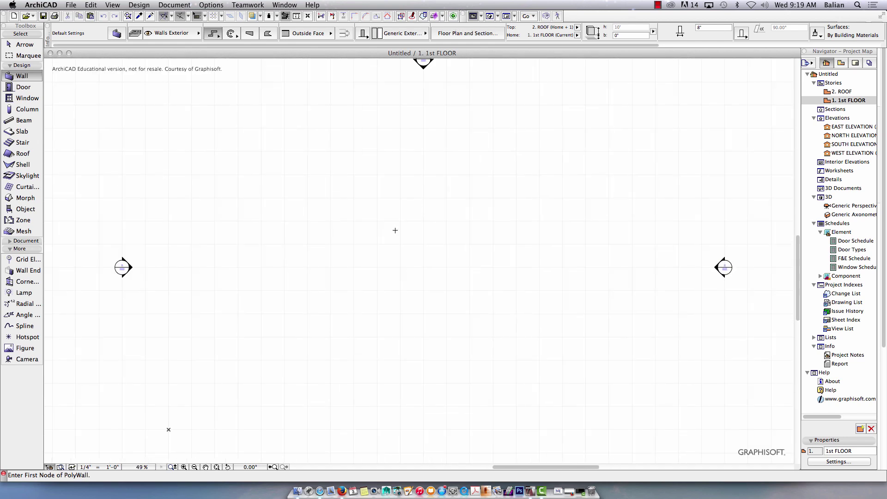
scroll(396, 230, "down", 1)
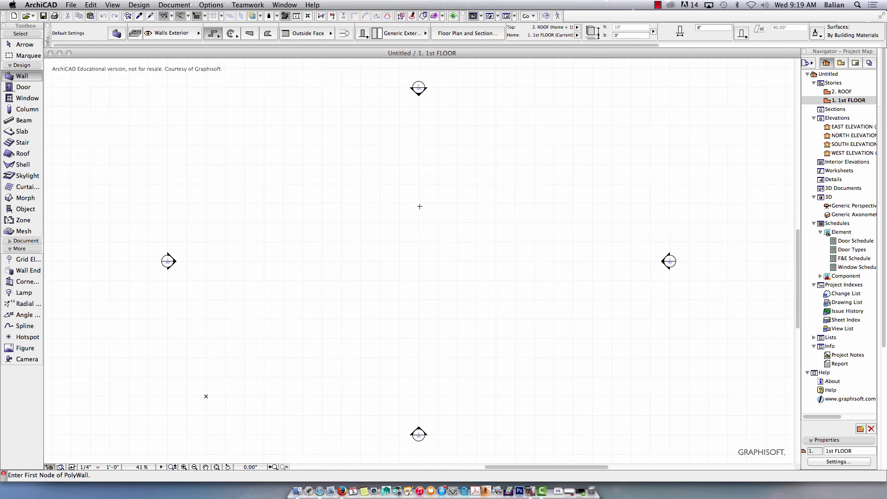
scroll(419, 206, "up", 2)
scroll(416, 206, "down", 3)
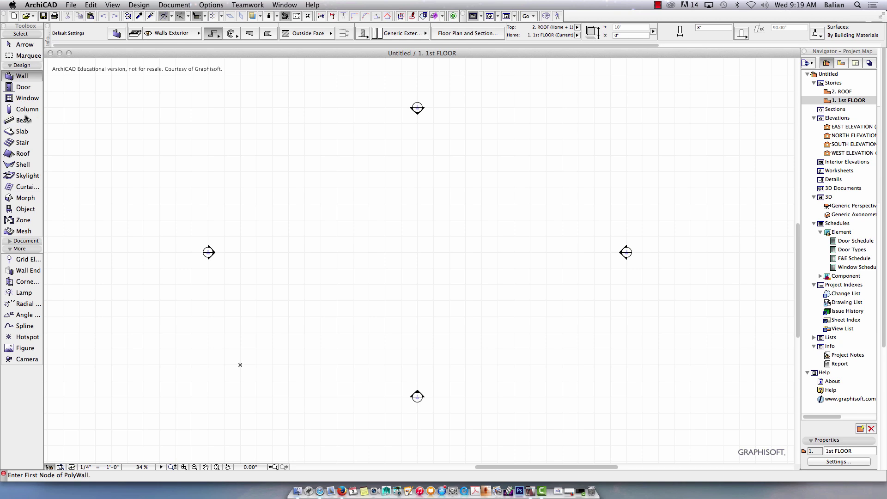
left_click(22, 88)
left_click(22, 98)
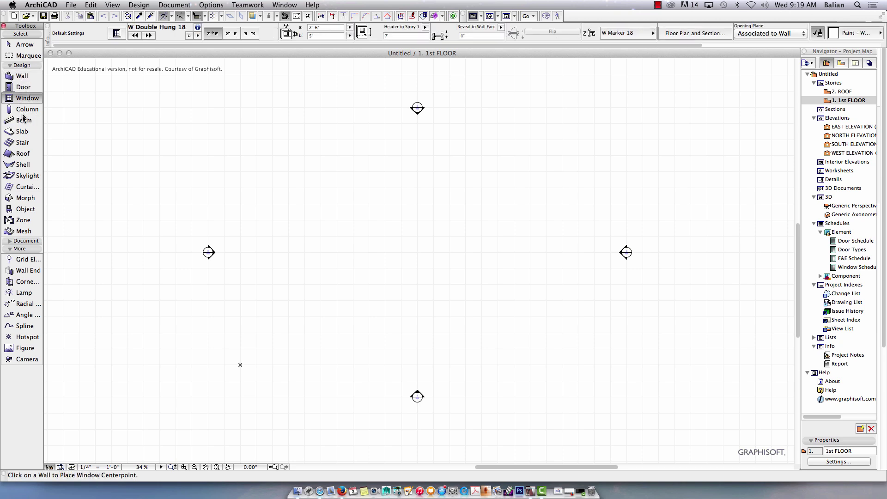
left_click(22, 132)
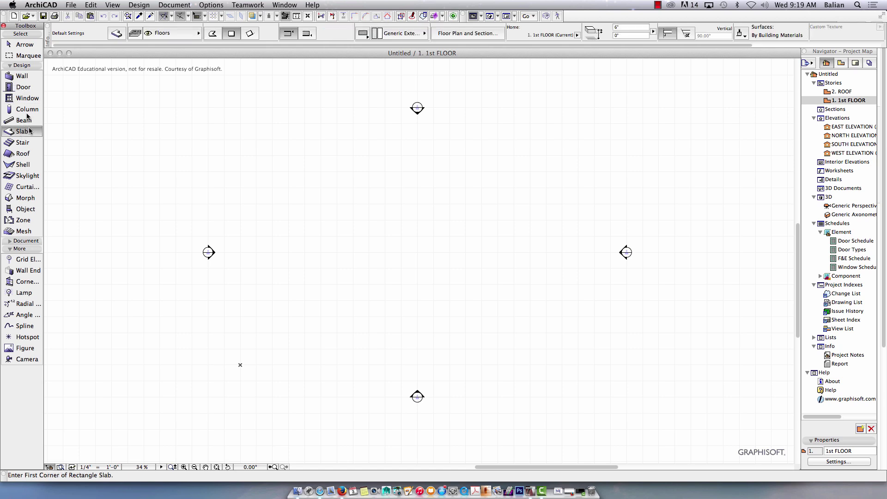
left_click(27, 77)
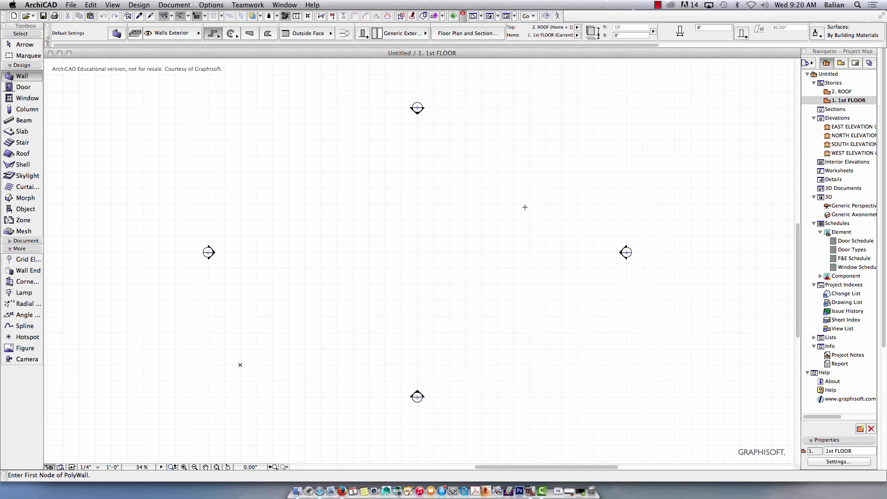
scroll(435, 276, "up", 3)
scroll(434, 276, "down", 10)
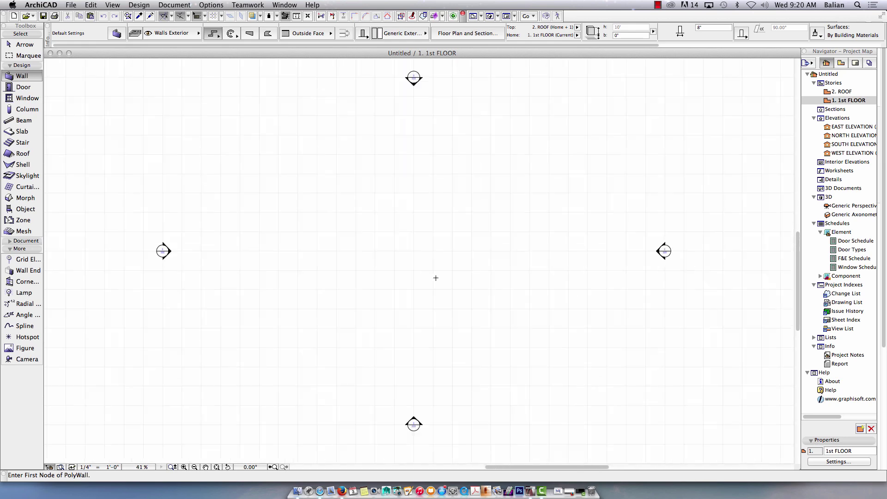
scroll(434, 277, "up", 8)
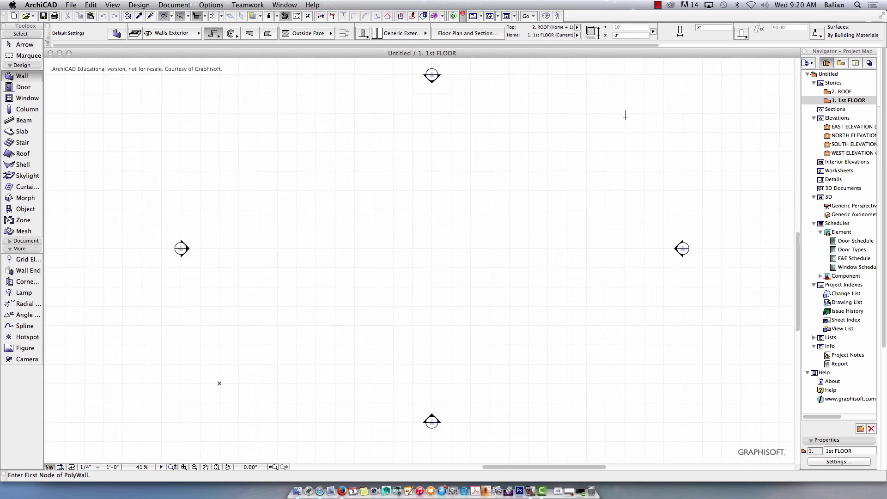
scroll(446, 231, "up", 4)
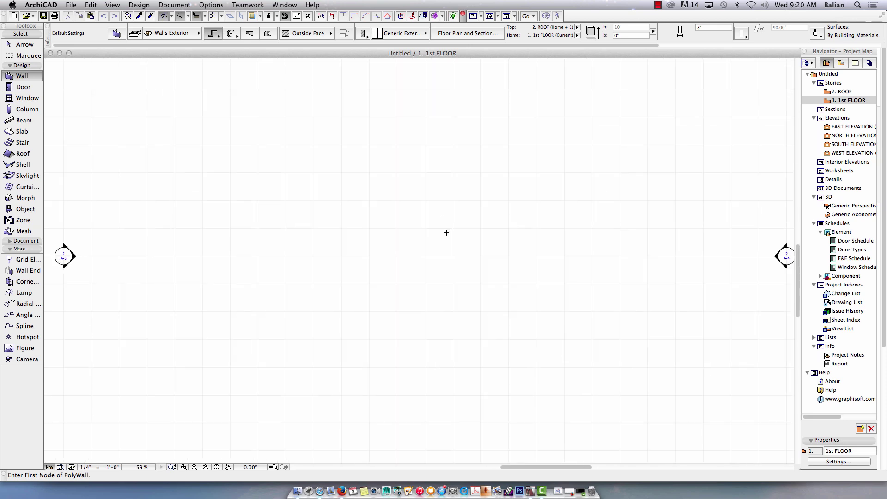
Step: Give new walls the EXTR Brick o/ 8" CMU favorite, a Not Linked top and 12' height
double_click(18, 79)
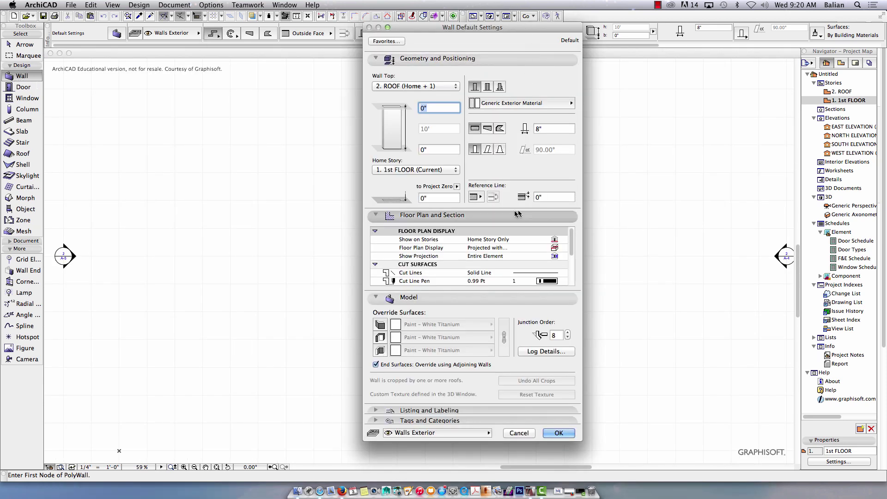
left_click_drag(474, 28, 528, 17)
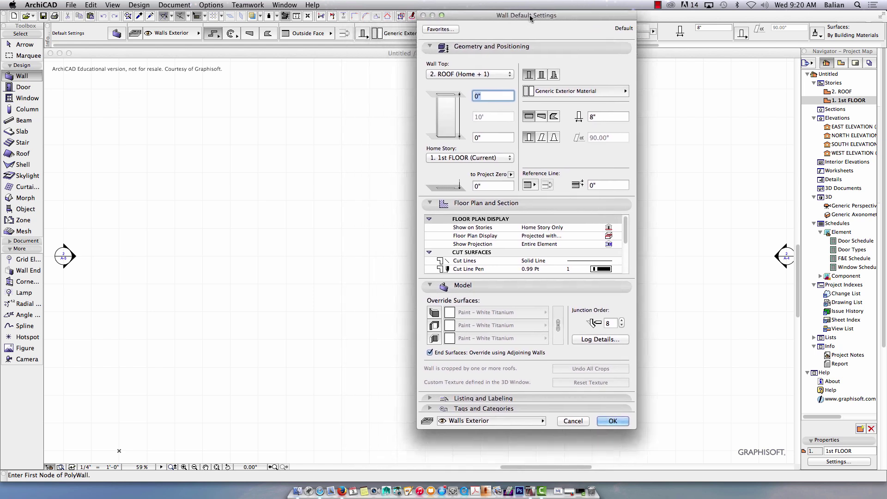
left_click(447, 31)
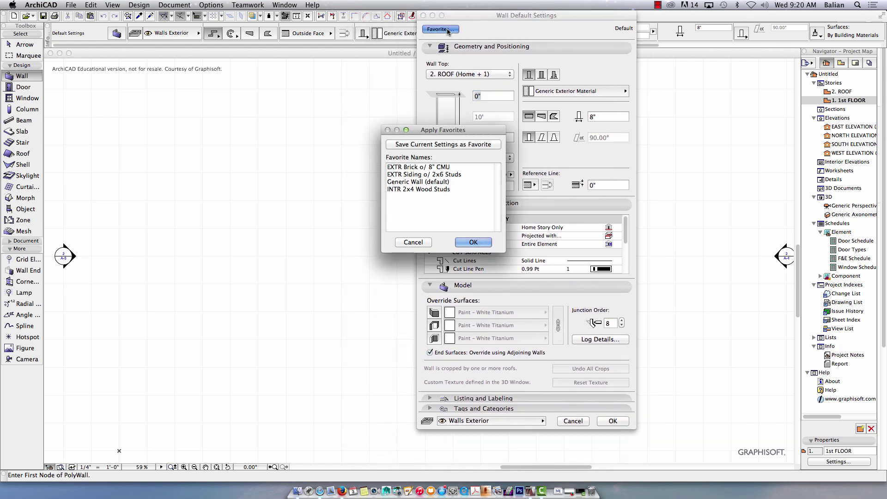
left_click(422, 167)
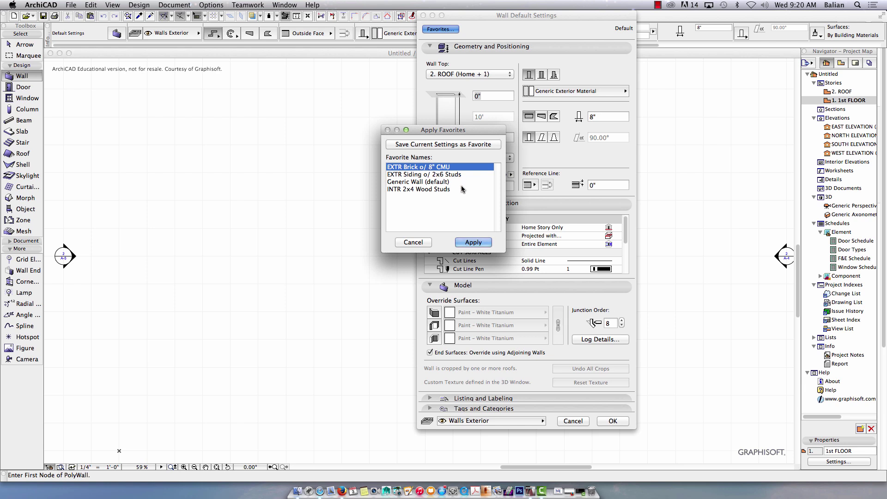
left_click(468, 244)
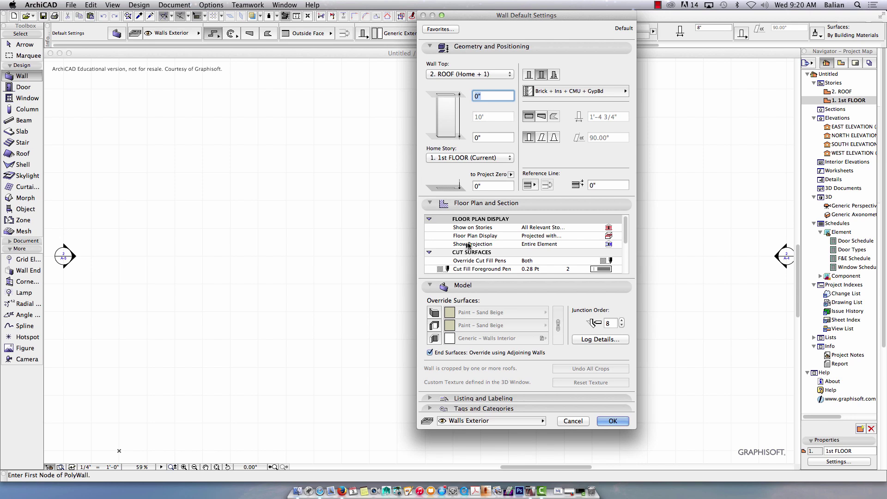
left_click(464, 76)
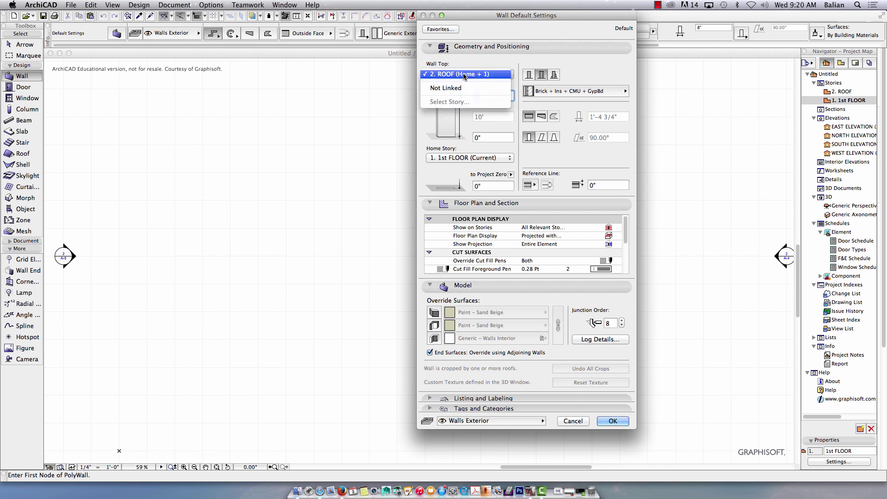
left_click(457, 87)
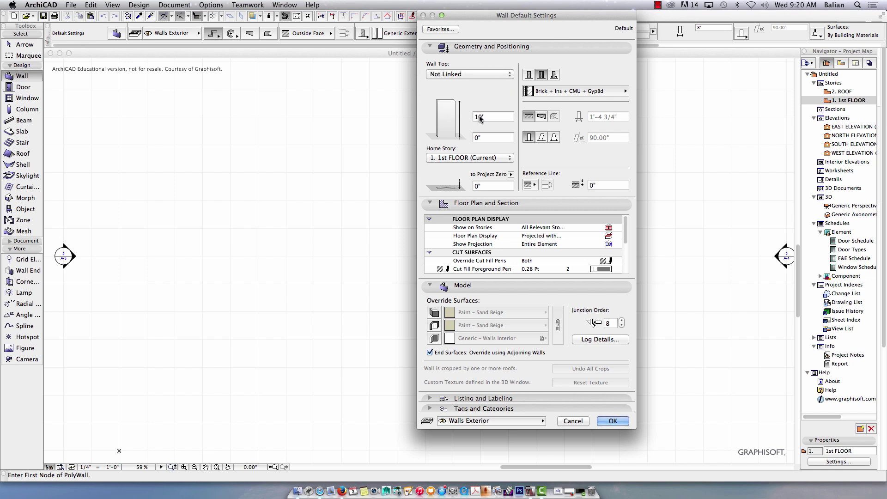
double_click(481, 117)
type("12'")
left_click(613, 421)
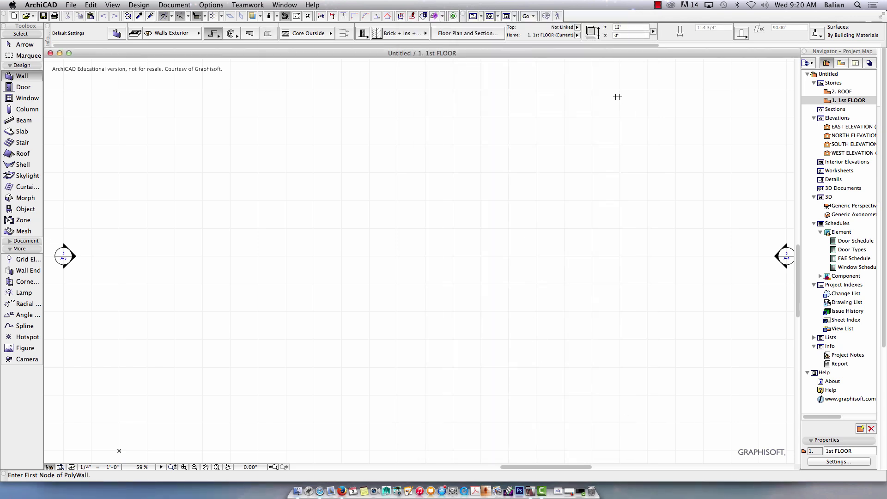
Step: Draw the L-shaped brick PolyWall with a 26 top leg and a 22 left leg
left_click(593, 193)
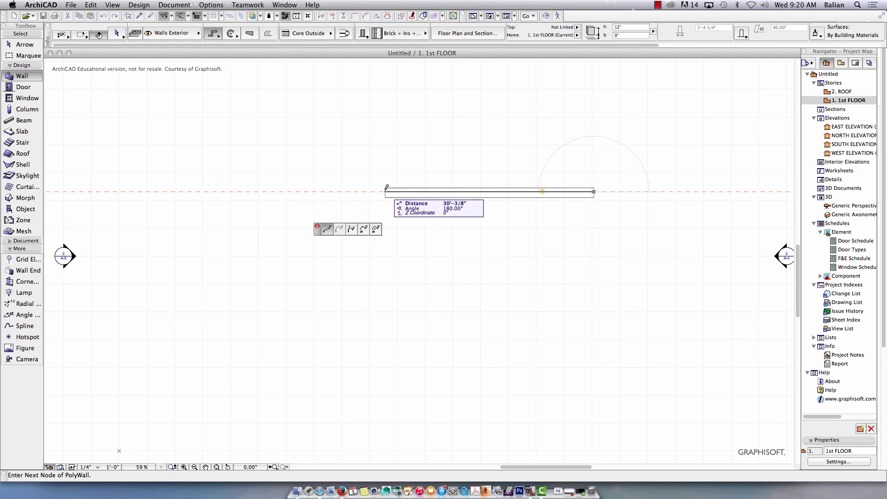
type("2")
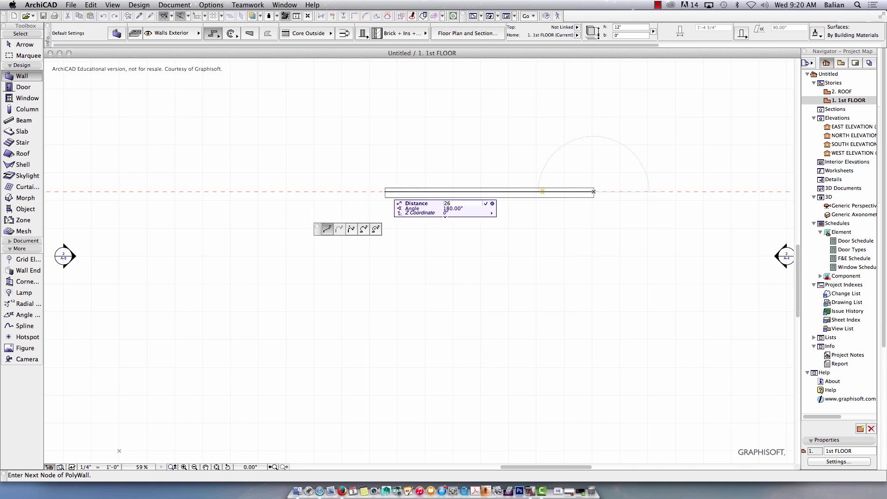
type("6")
key("Return")
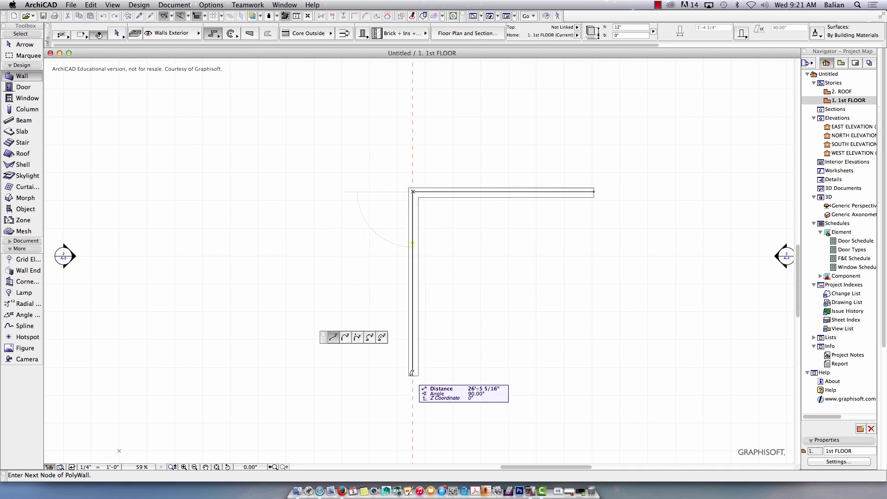
type("22")
key("Return")
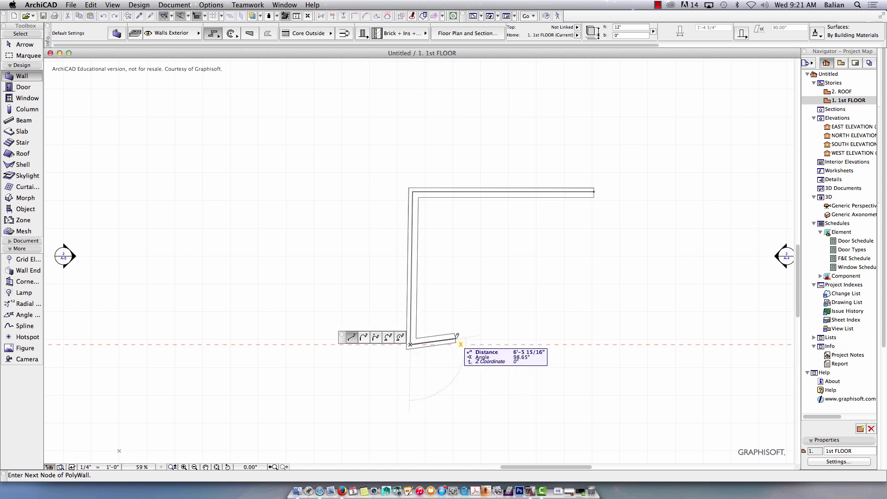
right_click(508, 292)
left_click(533, 376)
scroll(481, 255, "up", 2)
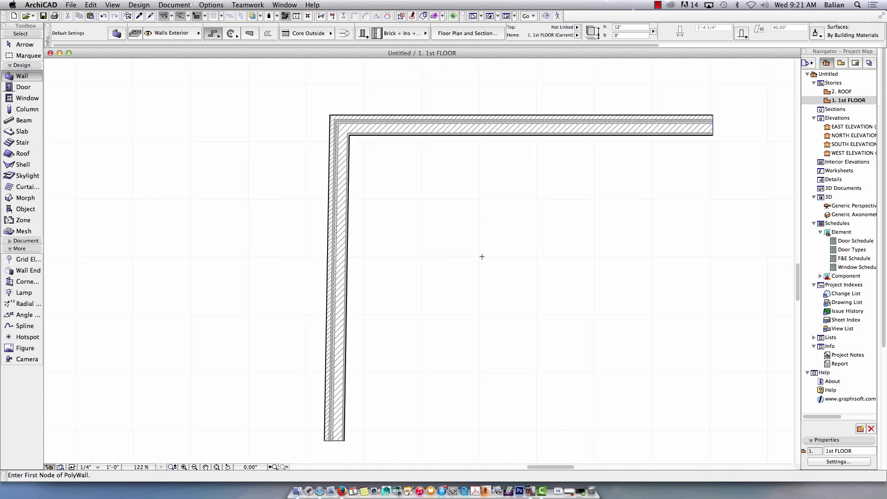
scroll(469, 256, "down", 1)
middle_click_drag(483, 259, 372, 224)
scroll(376, 223, "down", 3)
scroll(368, 226, "up", 2)
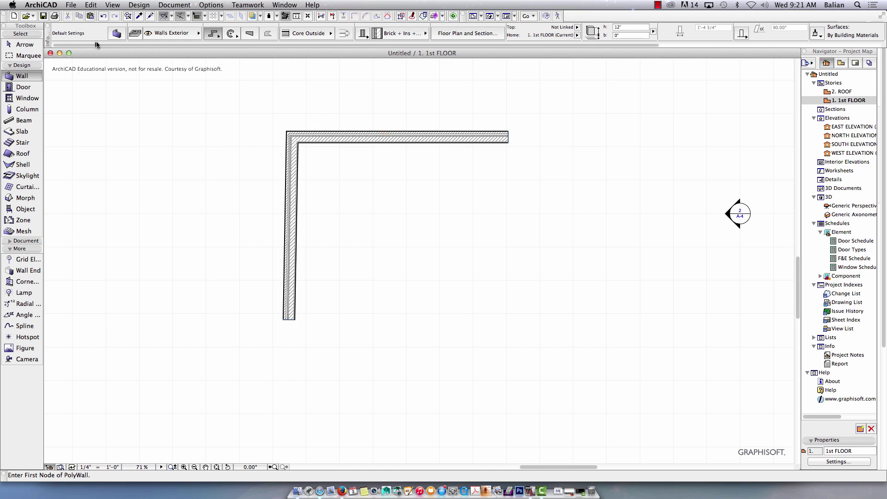
Step: Give new walls the INTR 2x4 Wood Studs favorite with a Not Linked top at 10'
left_click(21, 45)
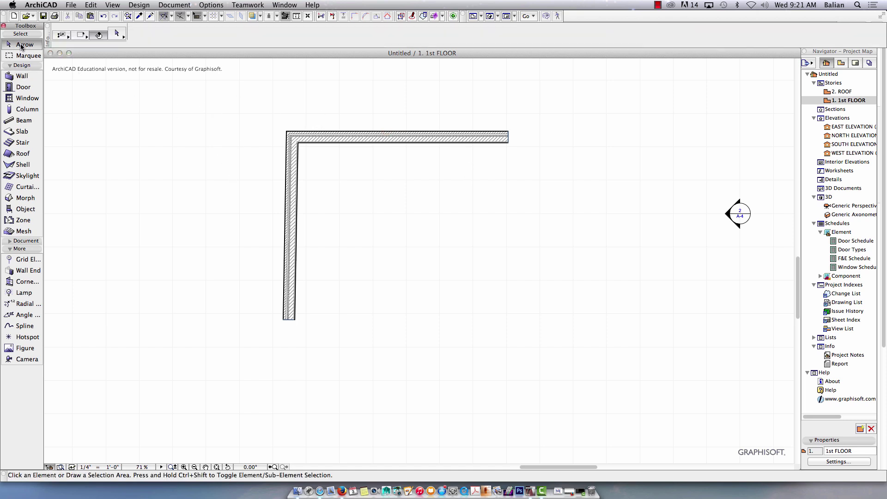
mouse_move(332, 142)
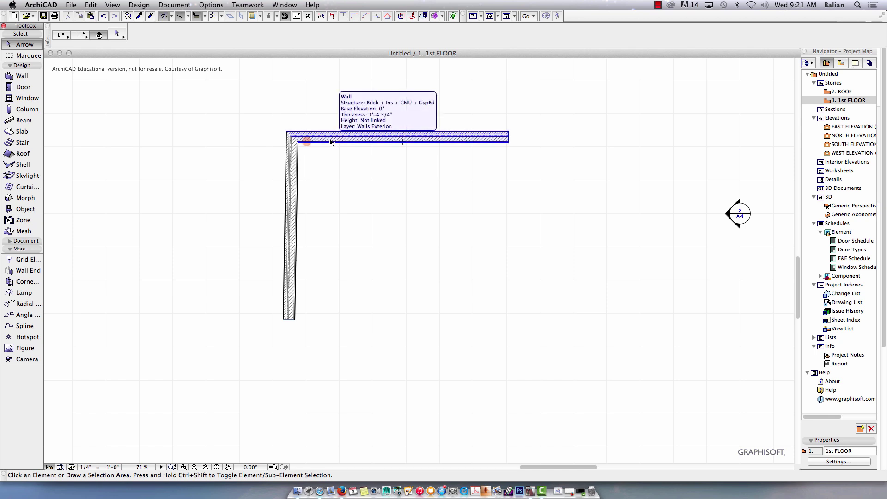
left_click(21, 78)
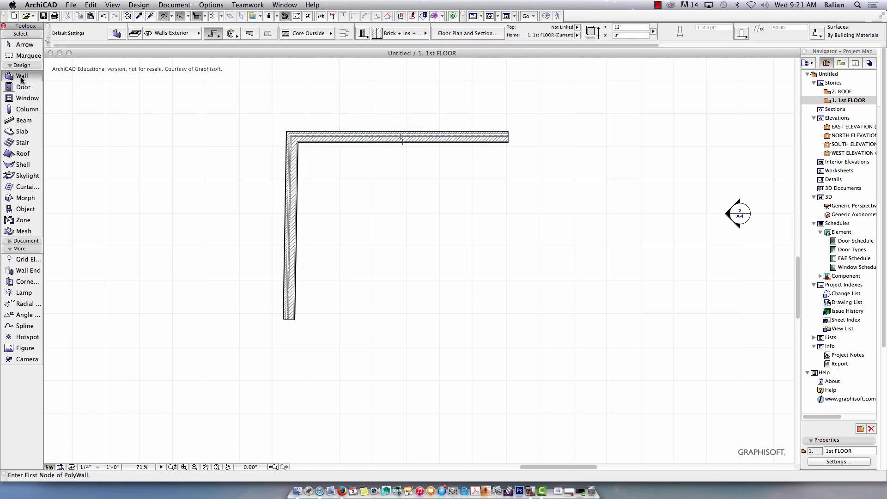
left_click(118, 33)
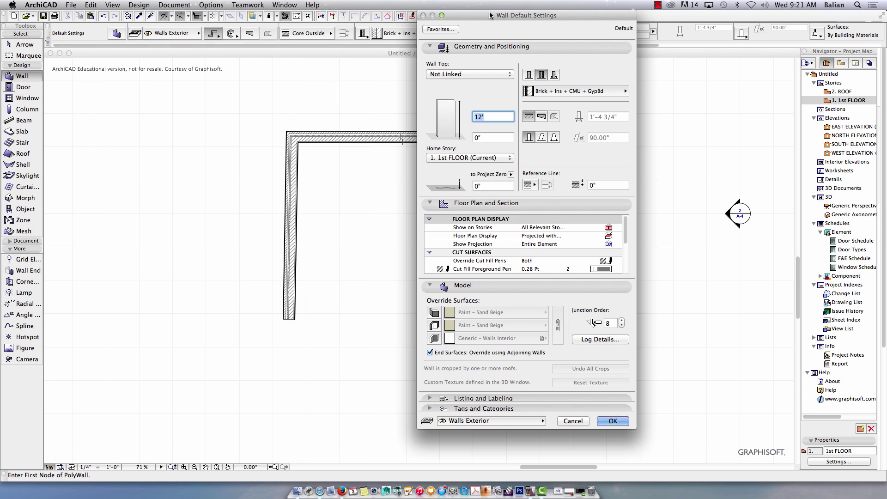
left_click(450, 30)
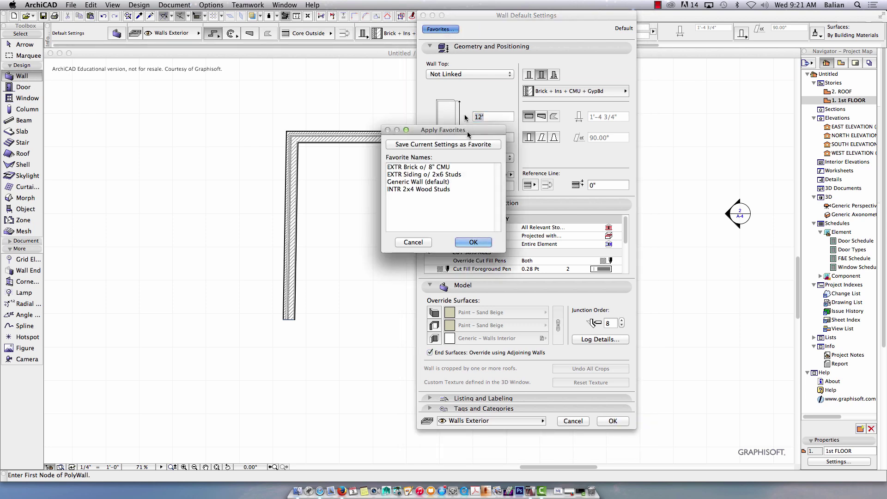
left_click(422, 189)
left_click(469, 242)
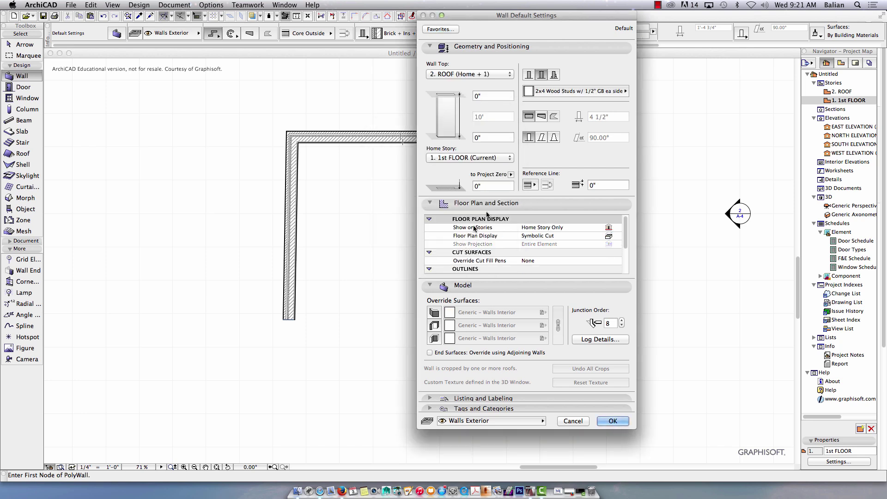
left_click(465, 75)
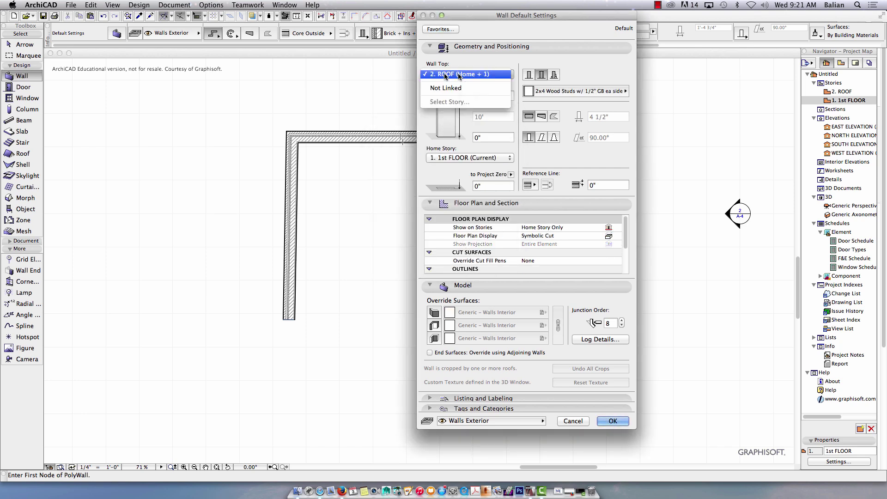
left_click(459, 88)
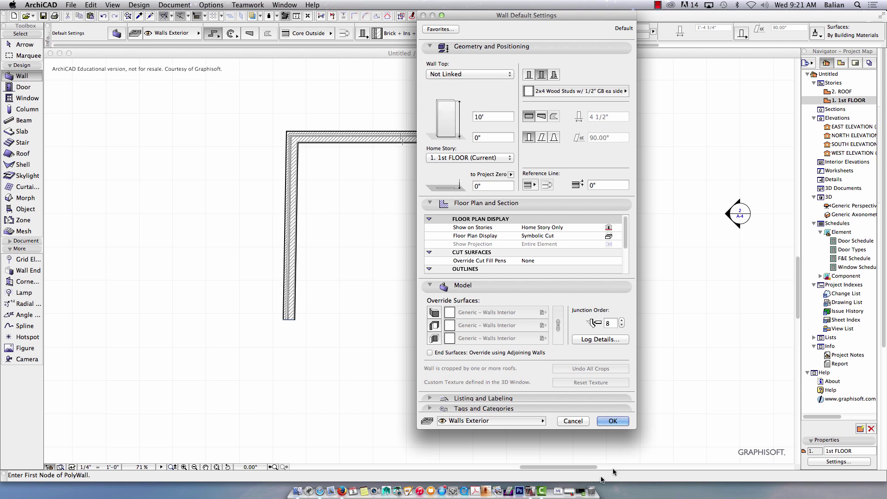
left_click(613, 420)
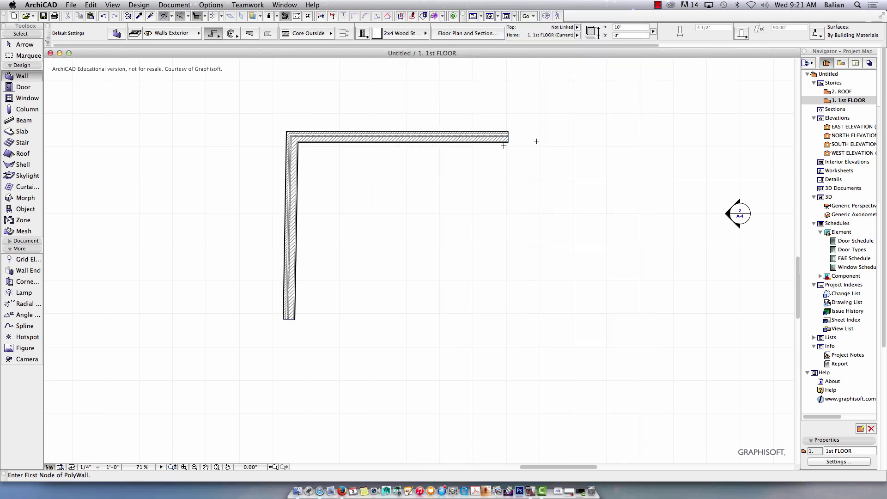
Step: Draw interior stud walls running 17' down, then left to the exterior wall
left_click(482, 143)
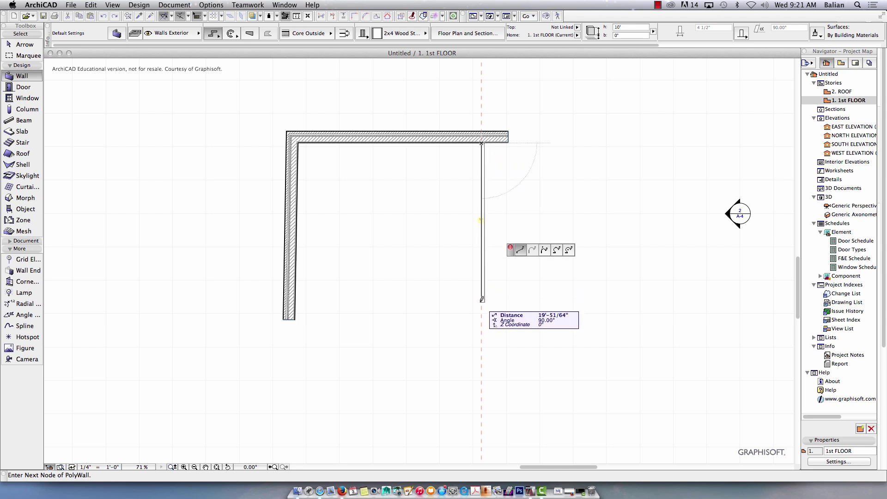
type("17")
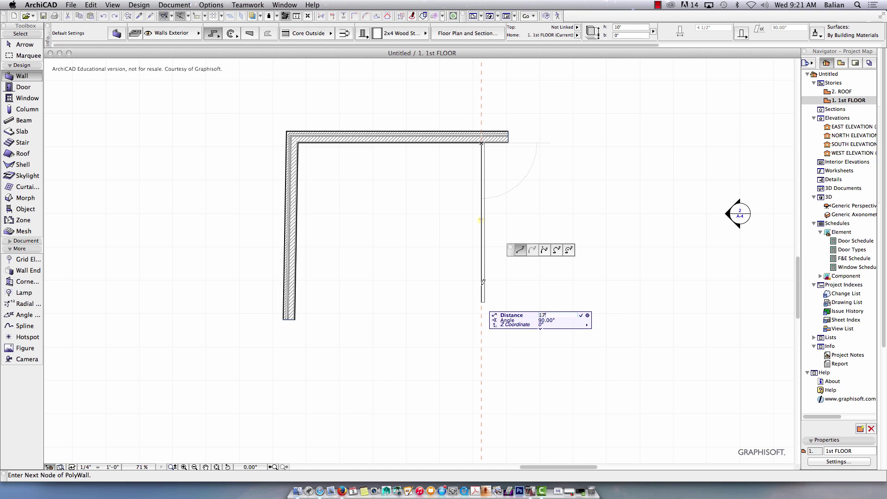
key("Return")
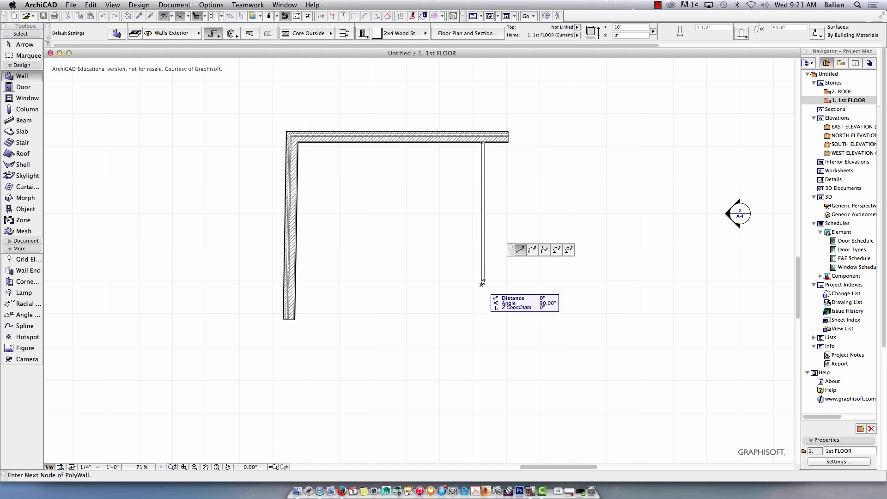
left_click(294, 281)
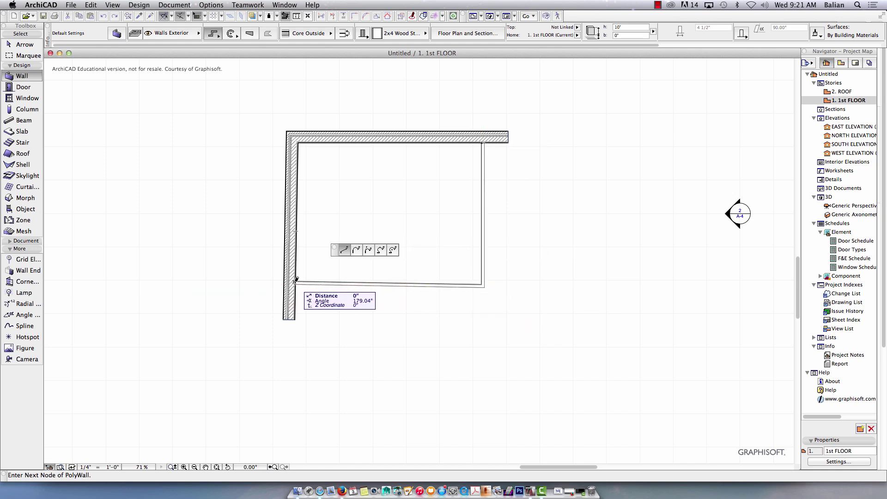
right_click(355, 190)
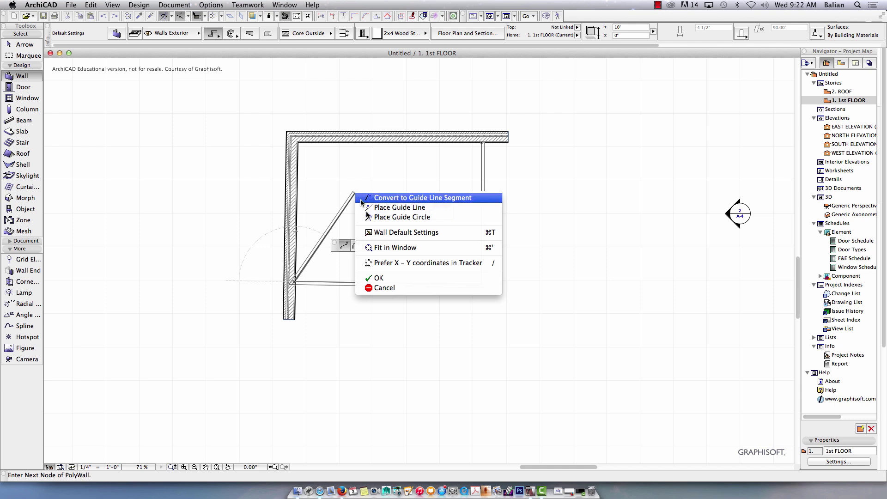
left_click(373, 277)
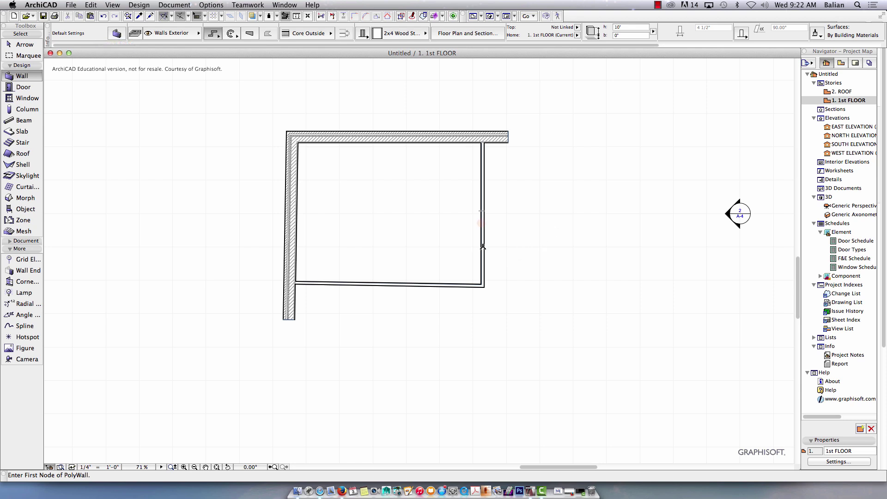
Step: Draw a narrow closet partition off the right interior wall up to the top wall
left_click(482, 246)
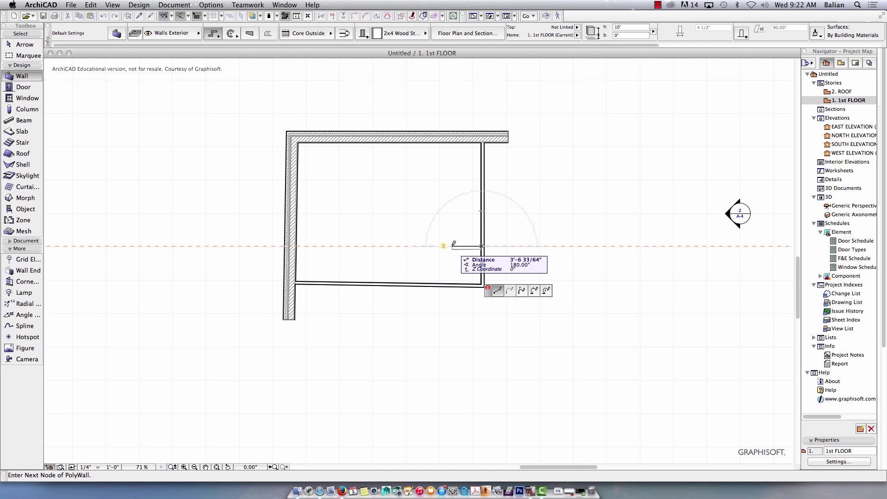
left_click(452, 246)
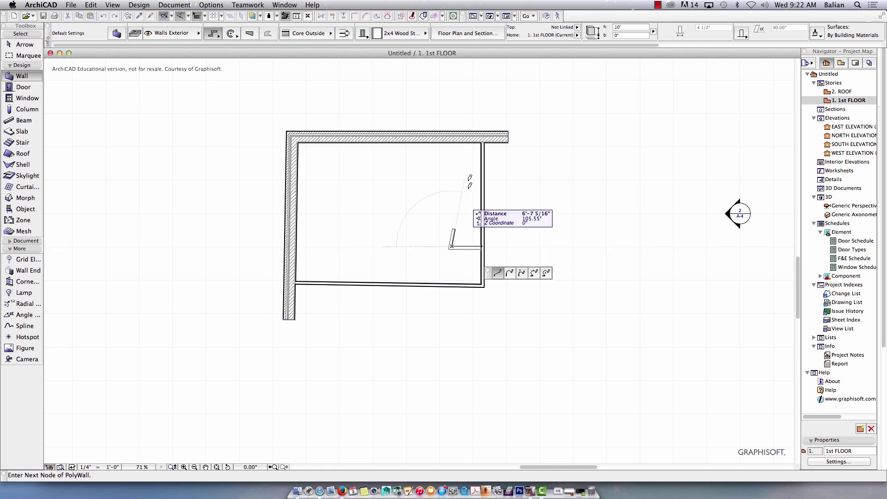
left_click(452, 143)
right_click(476, 100)
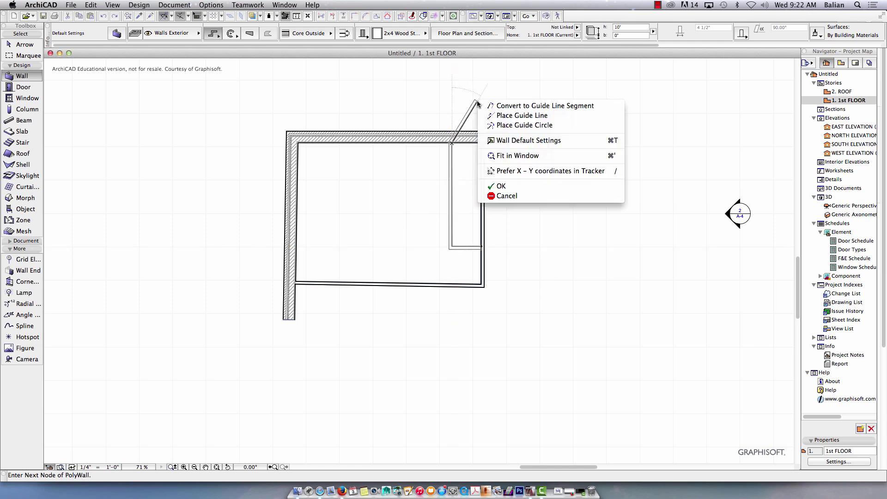
left_click(492, 186)
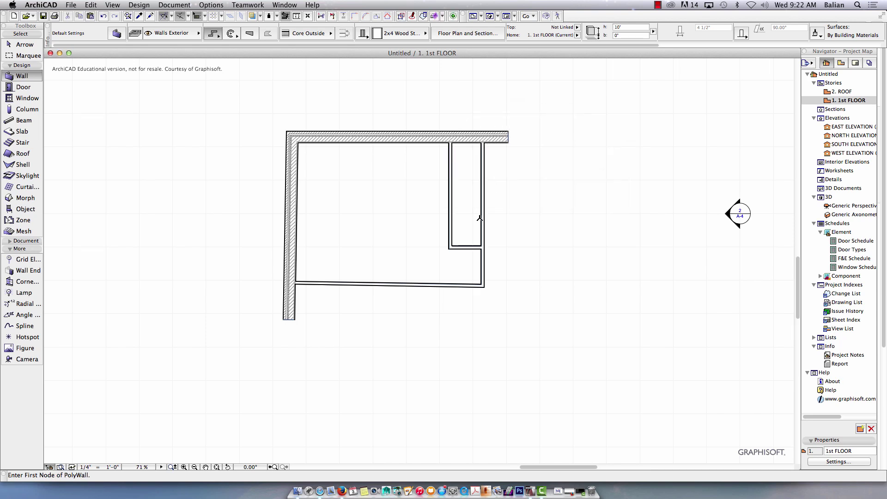
scroll(439, 195, "up", 5)
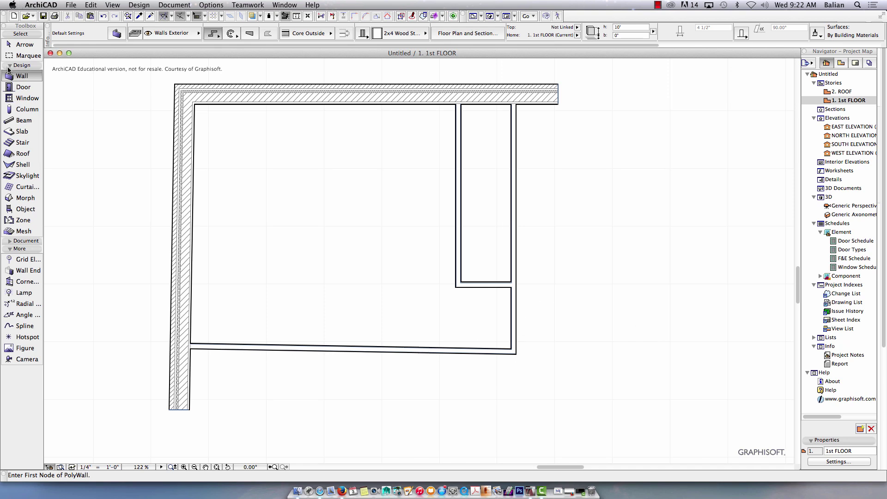
Step: Make the D1 18 wood internal door, 3' by 6'-8", the default door
left_click(26, 44)
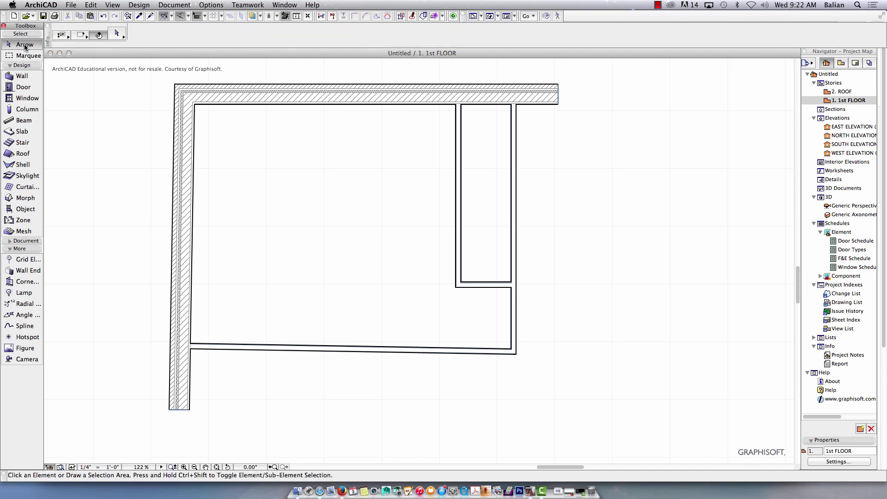
left_click(29, 89)
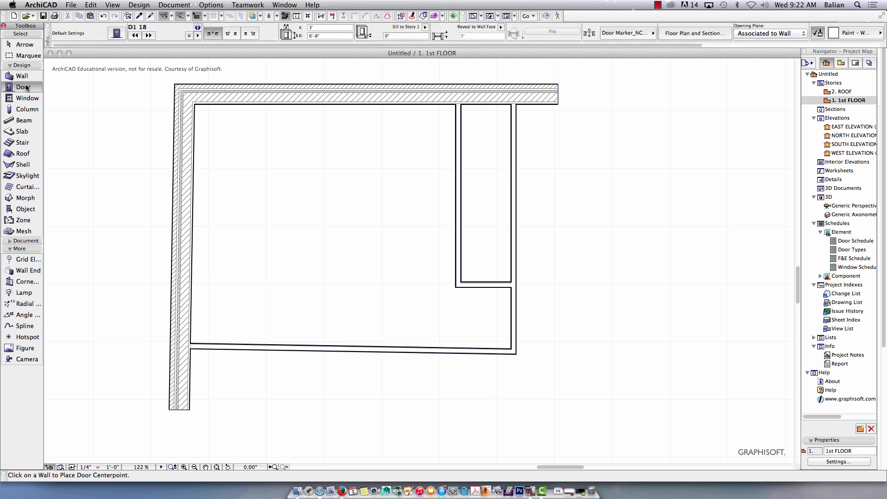
double_click(14, 87)
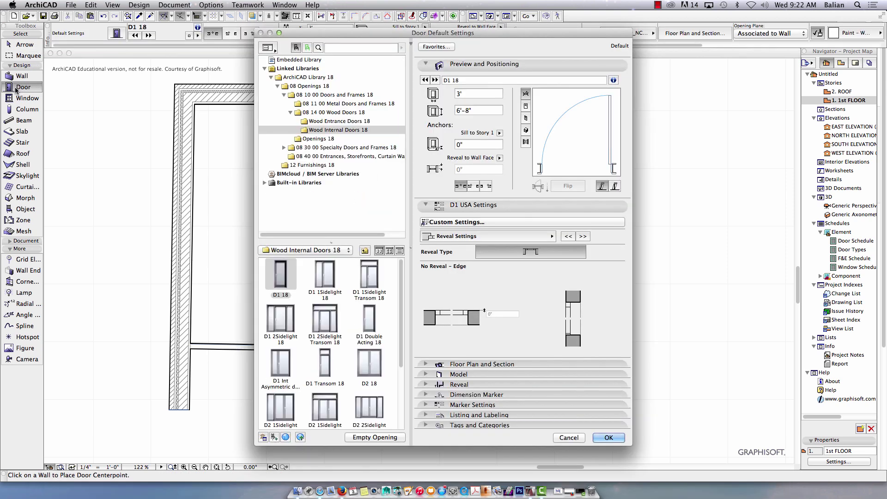
left_click_drag(329, 33, 421, 24)
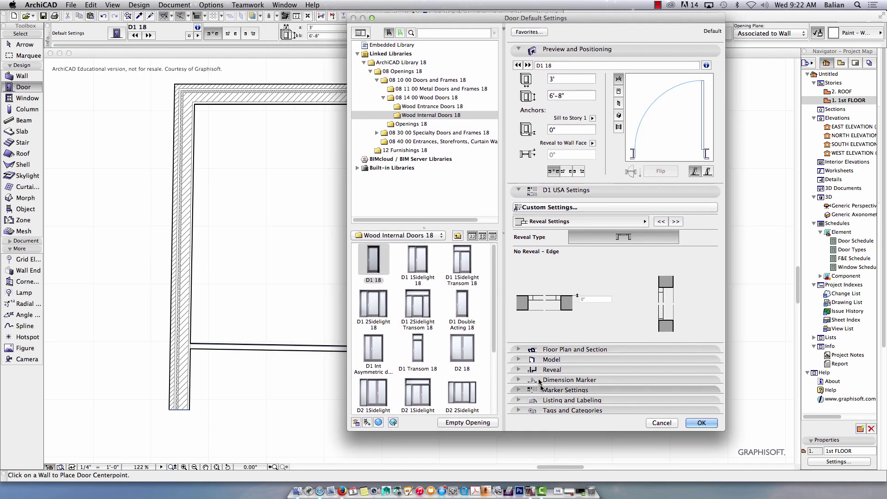
left_click(380, 261)
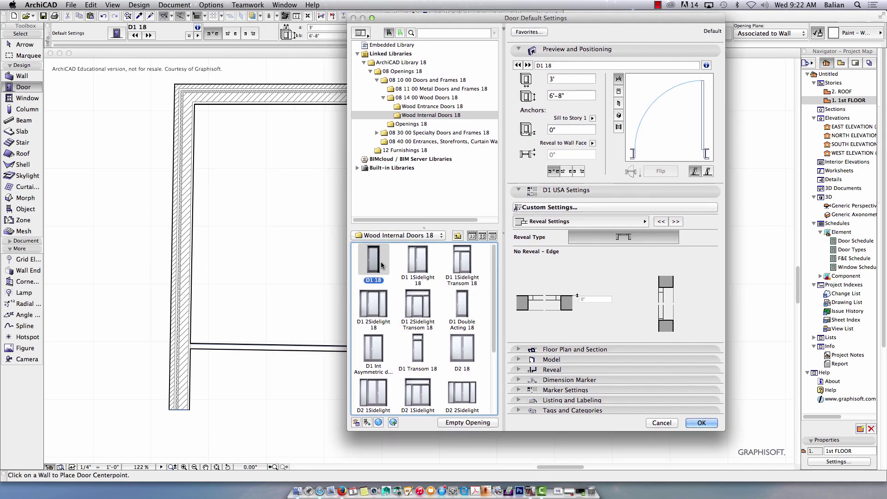
left_click(619, 91)
left_click(618, 103)
left_click(619, 115)
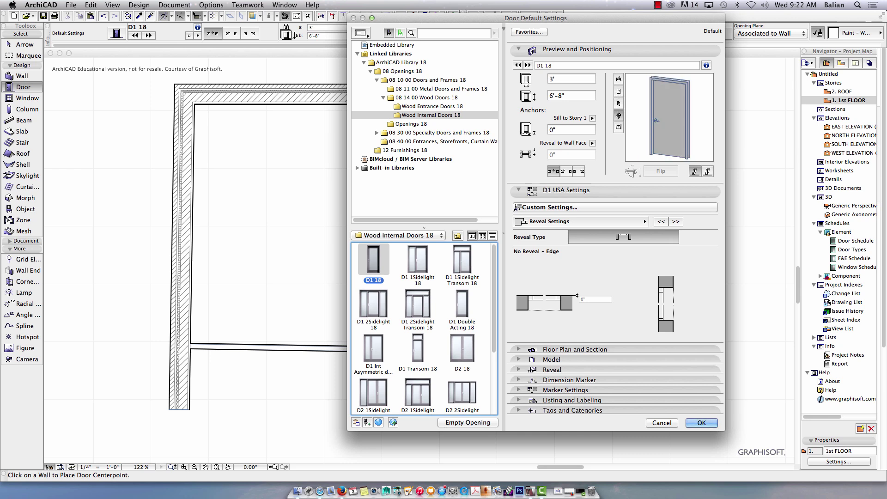
left_click(619, 127)
left_click(619, 79)
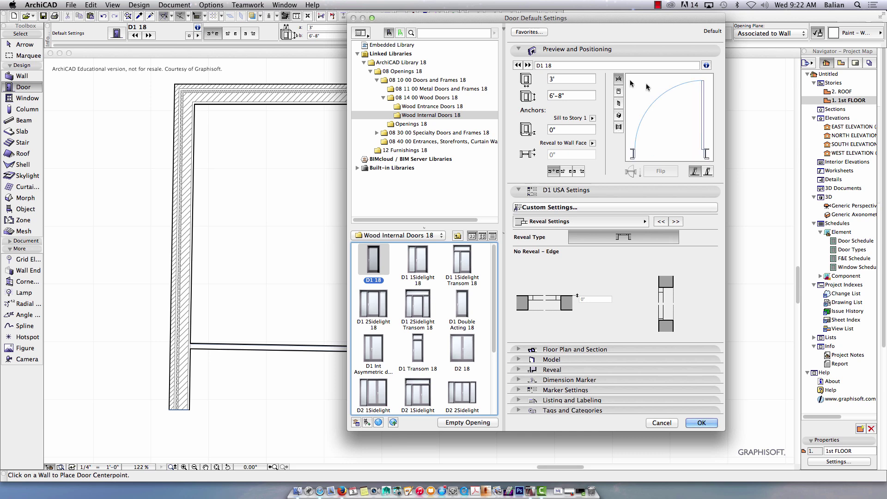
left_click(464, 306)
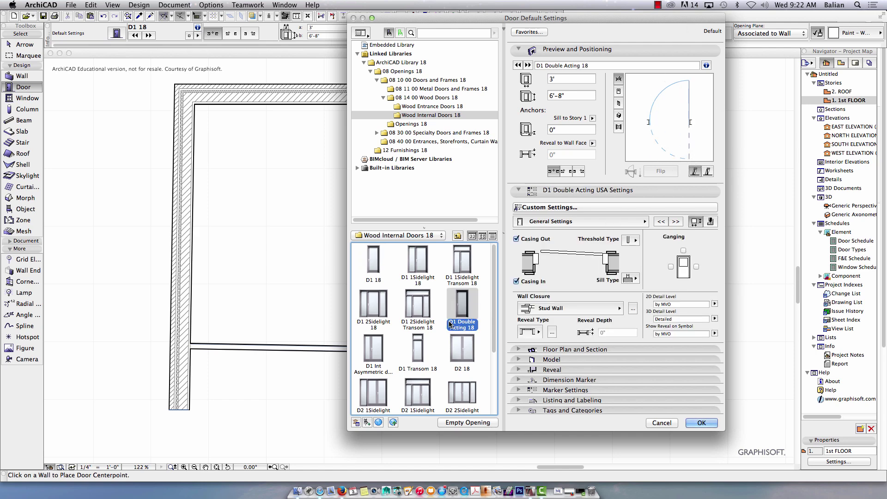
left_click(371, 263)
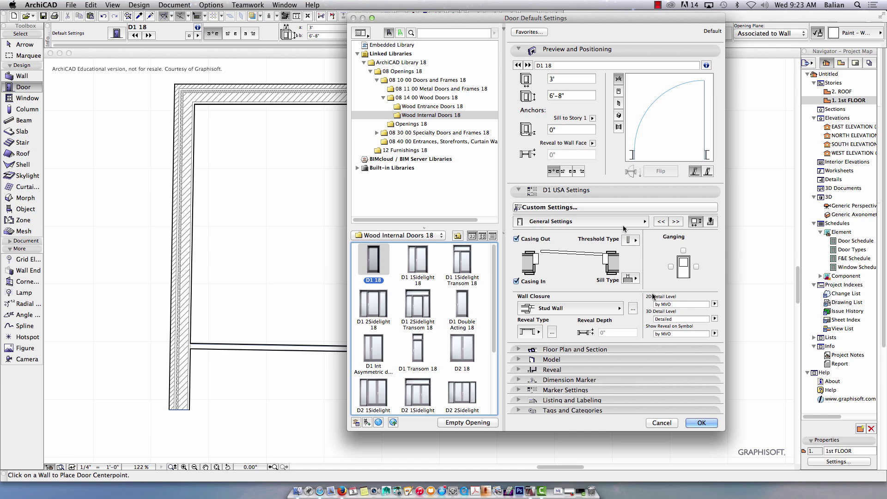
left_click(696, 423)
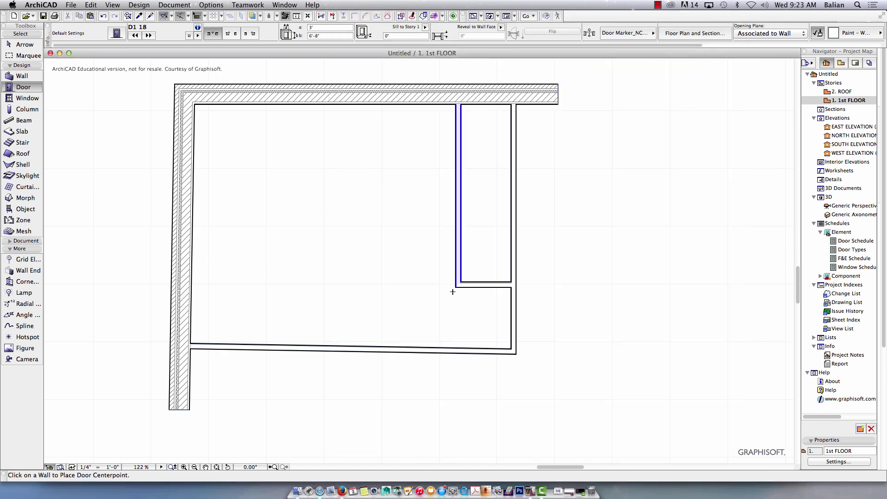
Step: Place door D01 in the lower right interior wall, swinging into the room
left_click(511, 319)
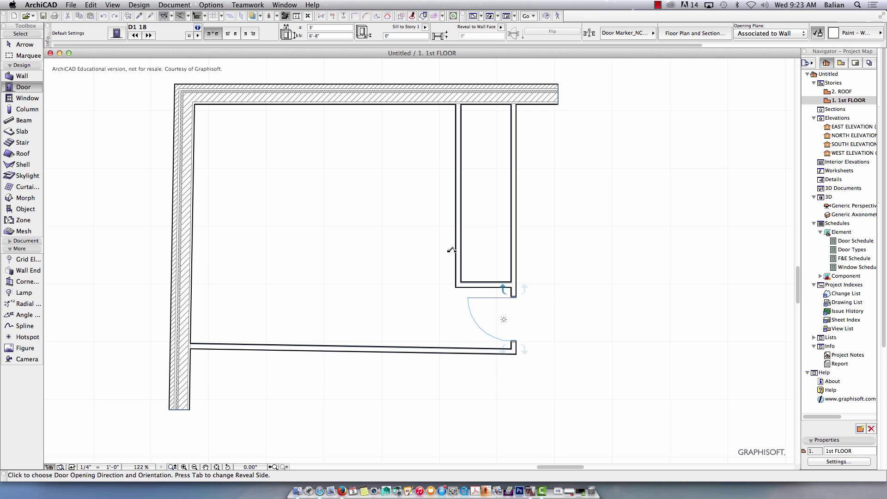
left_click(453, 378)
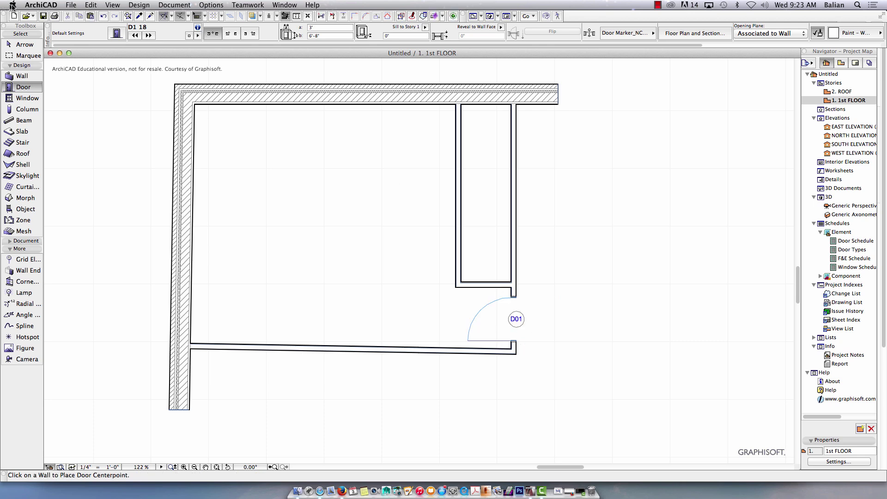
Step: Make the D2 18 double wood door, 5' by 6'-8", the default door
double_click(25, 87)
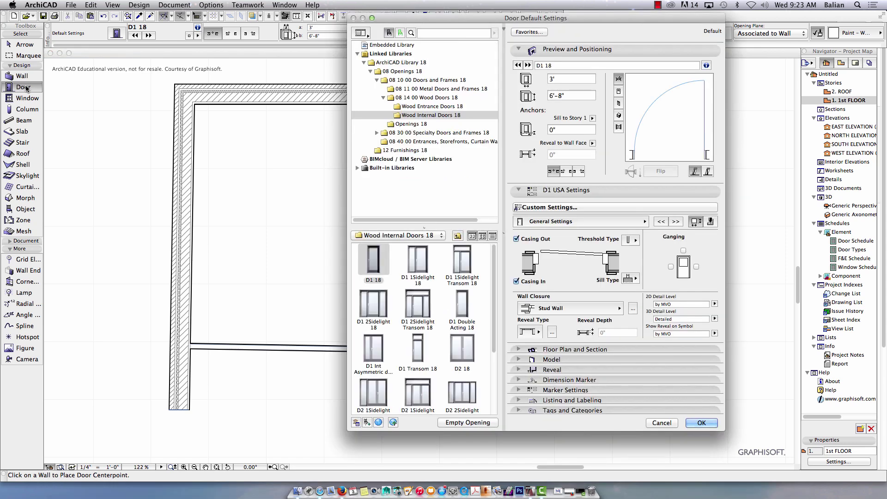
scroll(473, 299, "down", 4)
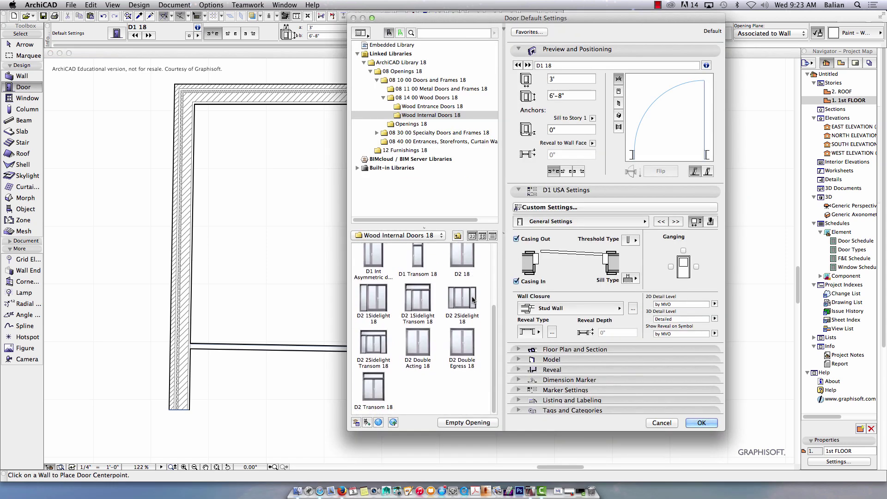
left_click(464, 260)
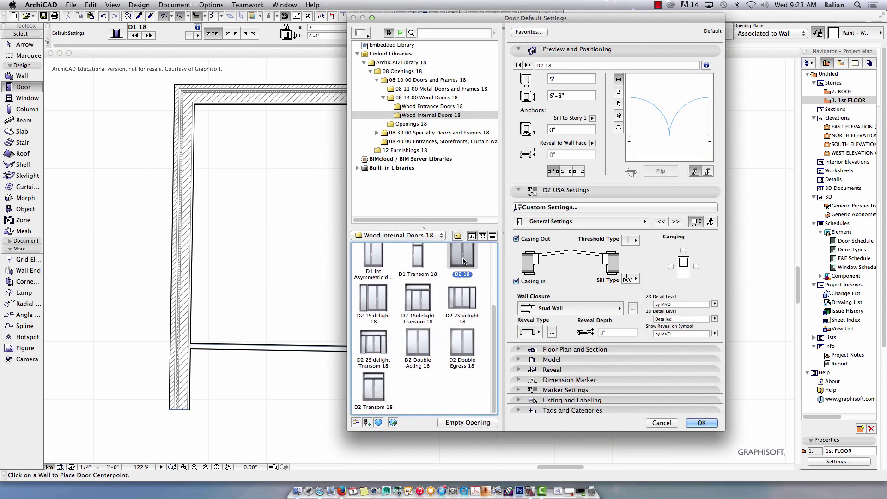
left_click(460, 351)
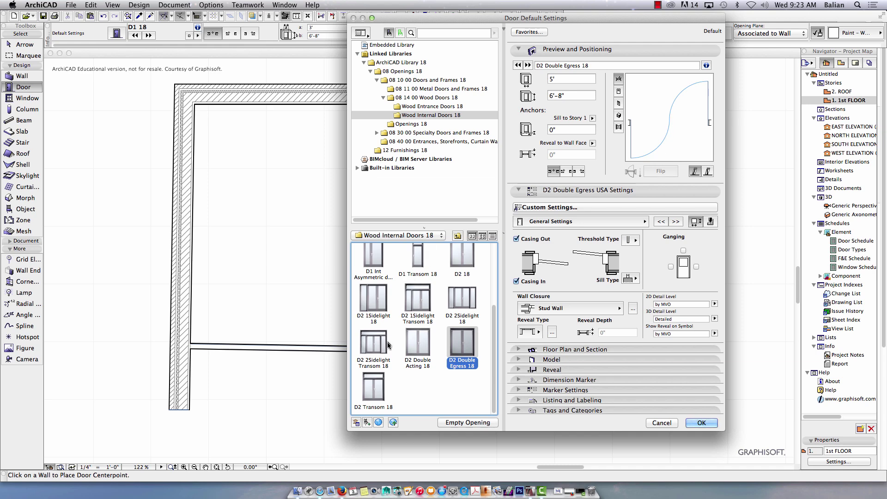
left_click(407, 344)
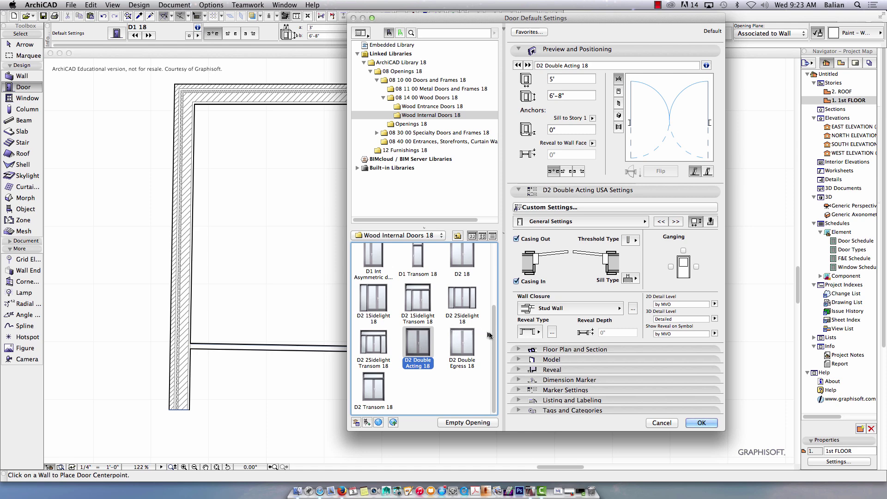
scroll(480, 328, "up", 3)
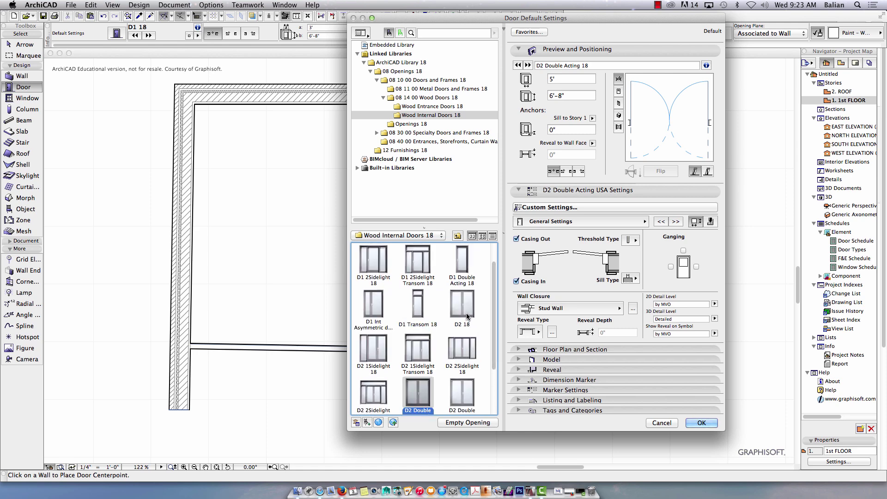
left_click(465, 313)
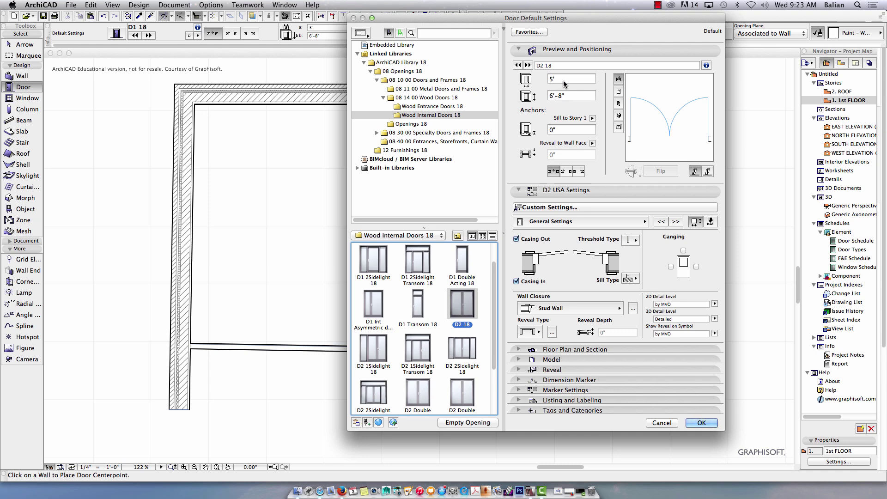
left_click(702, 423)
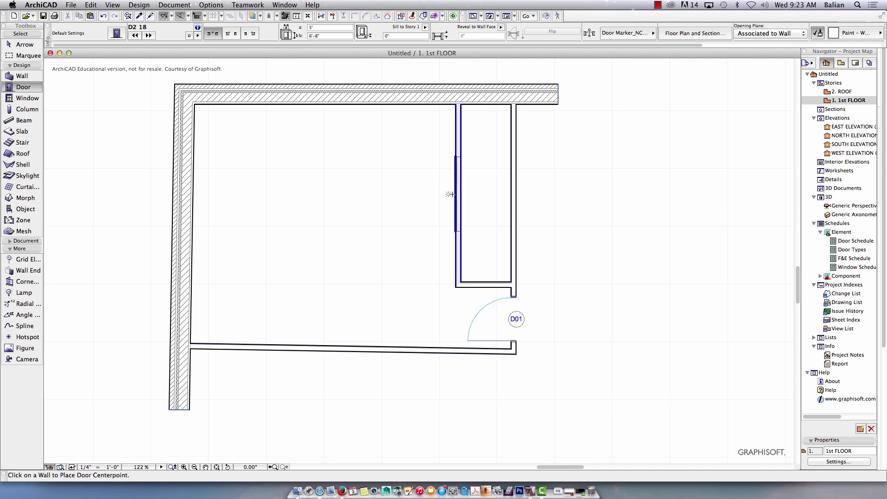
Step: Place double doors D02 and D03 in the inner wall above D01, both opening left
left_click(450, 146)
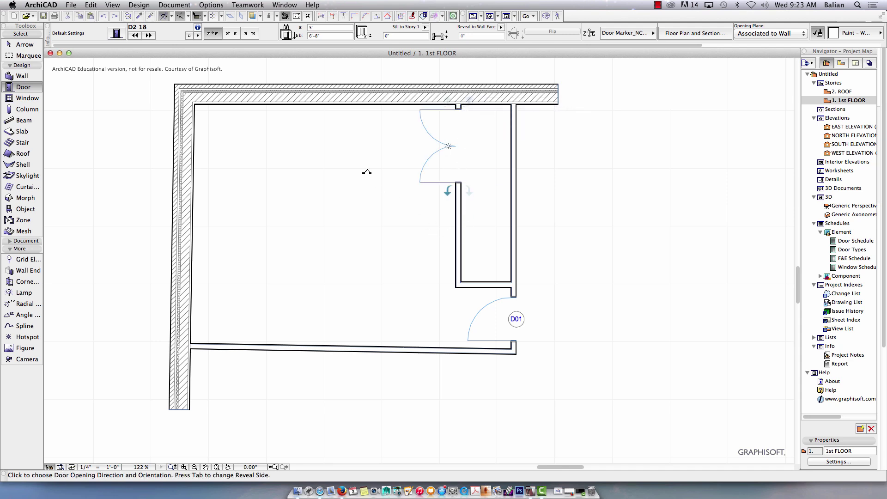
left_click(437, 251)
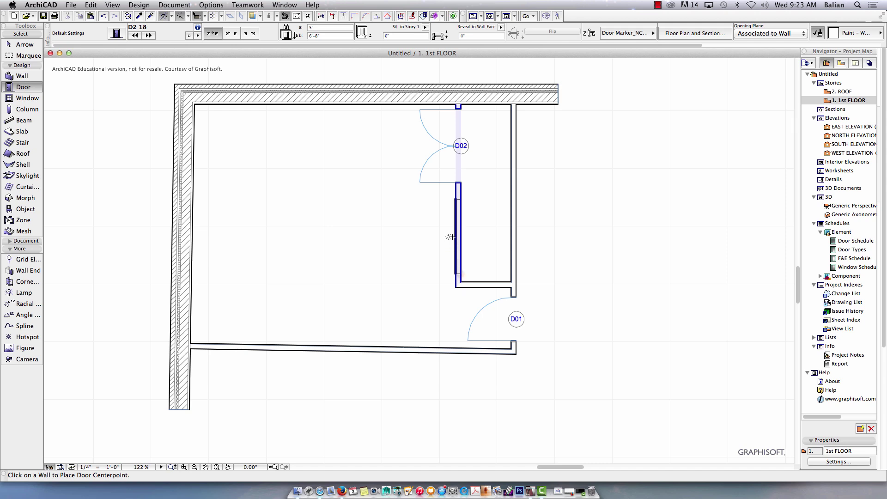
left_click(450, 237)
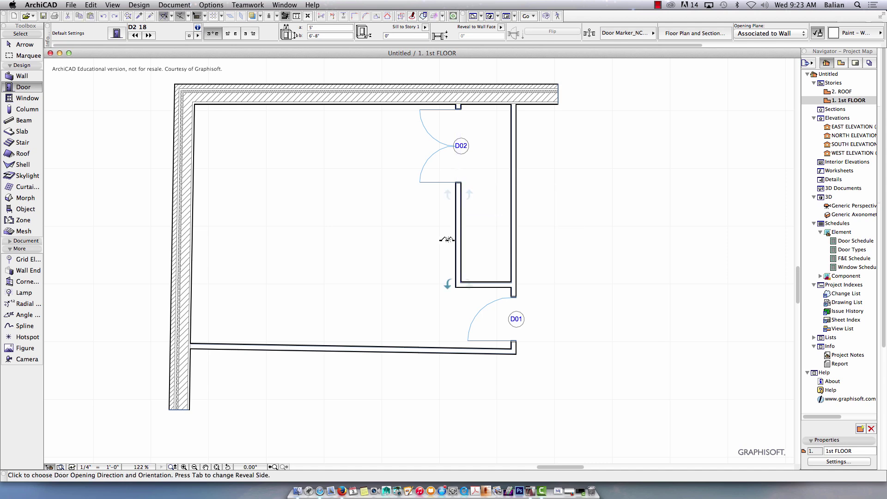
left_click(382, 240)
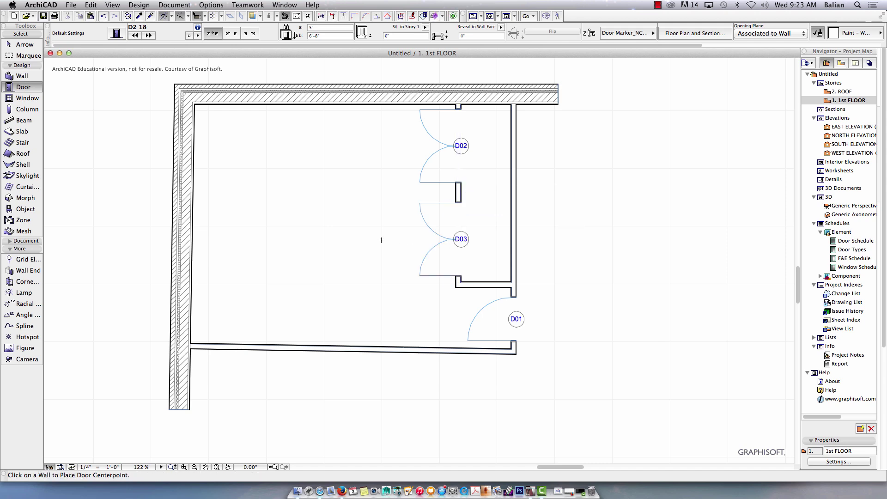
left_click(21, 76)
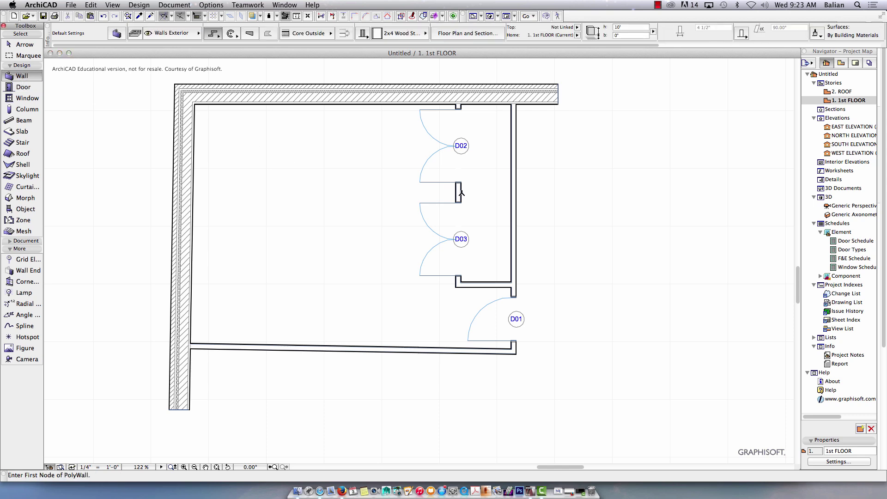
Step: Draw a short wall from the stub between D02 and D03 to the right wall
scroll(461, 192, "up", 5)
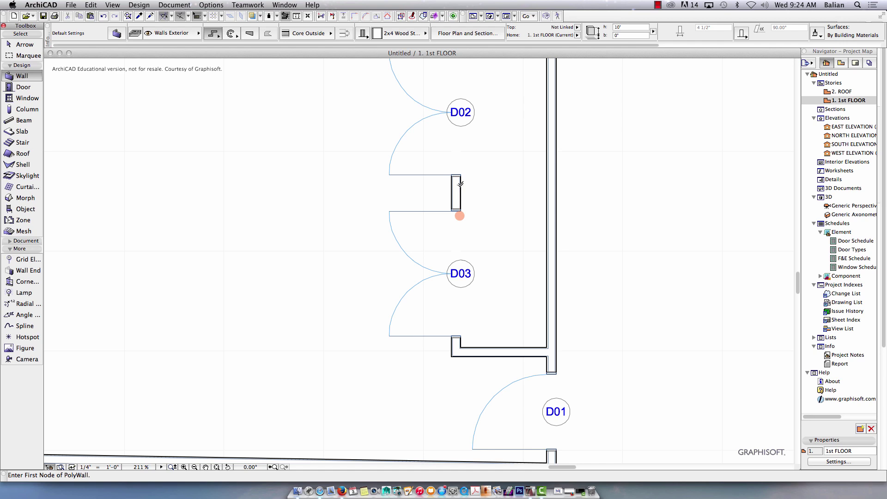
left_click(460, 184)
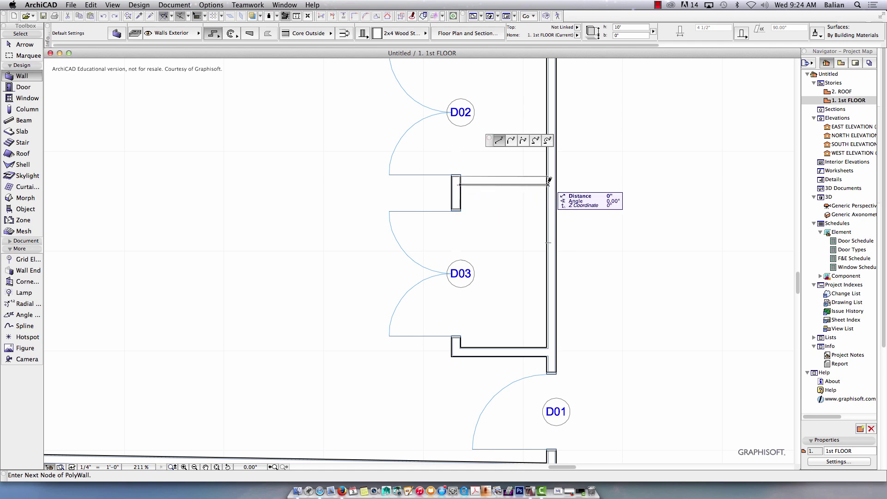
right_click(603, 148)
left_click(631, 243)
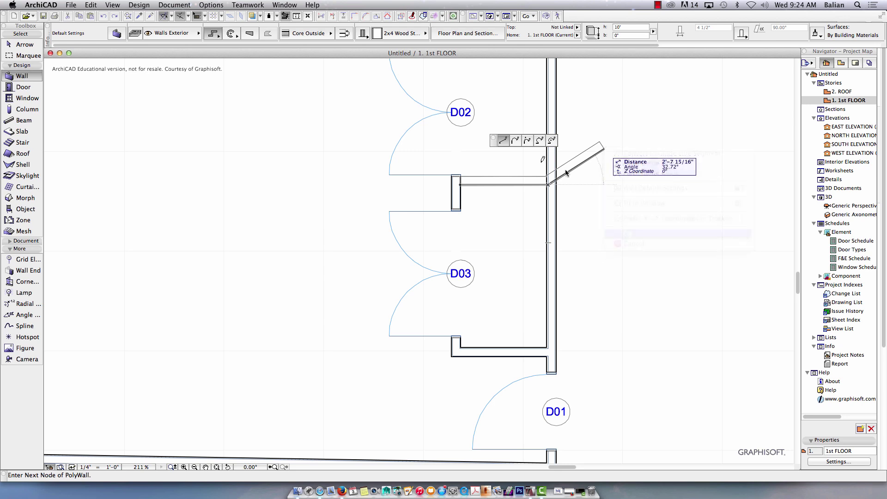
scroll(480, 156, "down", 8)
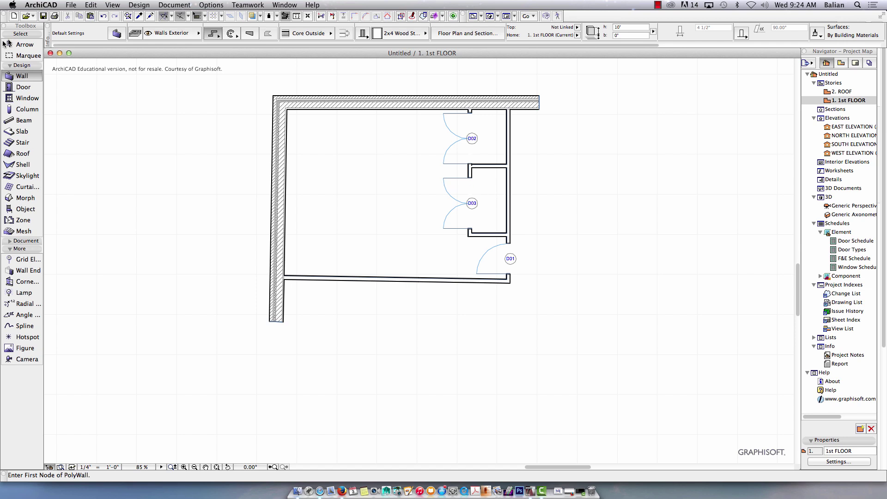
Step: Nudge the new partition wall down slightly, then deselect it
left_click(22, 45)
left_click(496, 168)
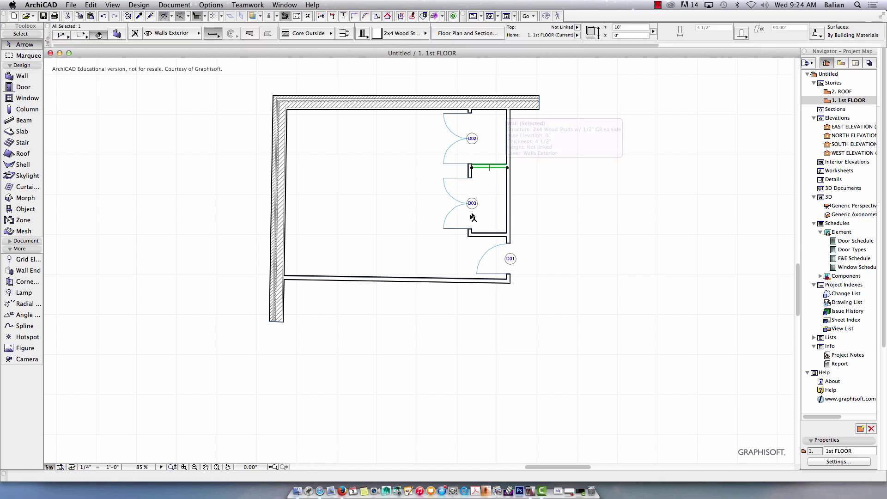
key("shift+Down")
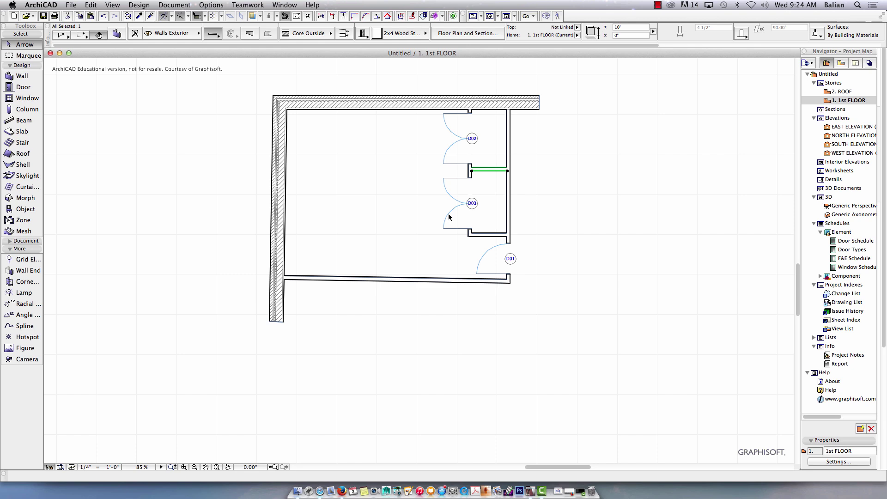
scroll(474, 202, "up", 4)
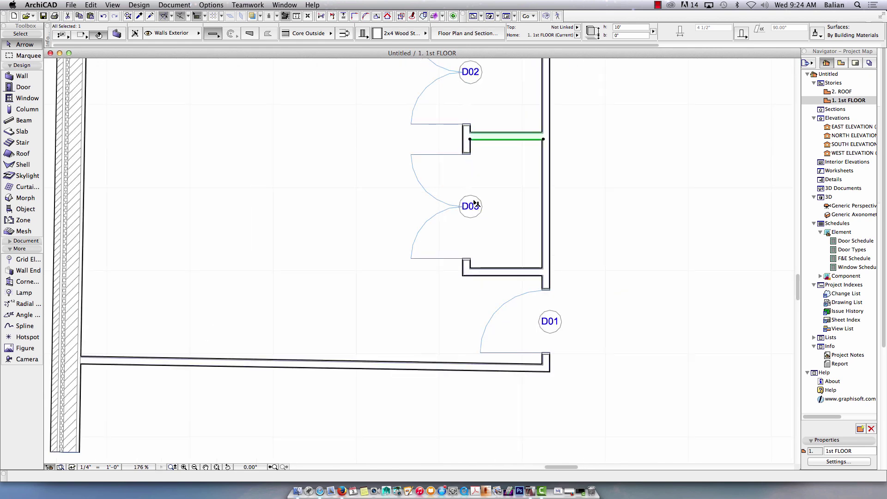
left_click(22, 48)
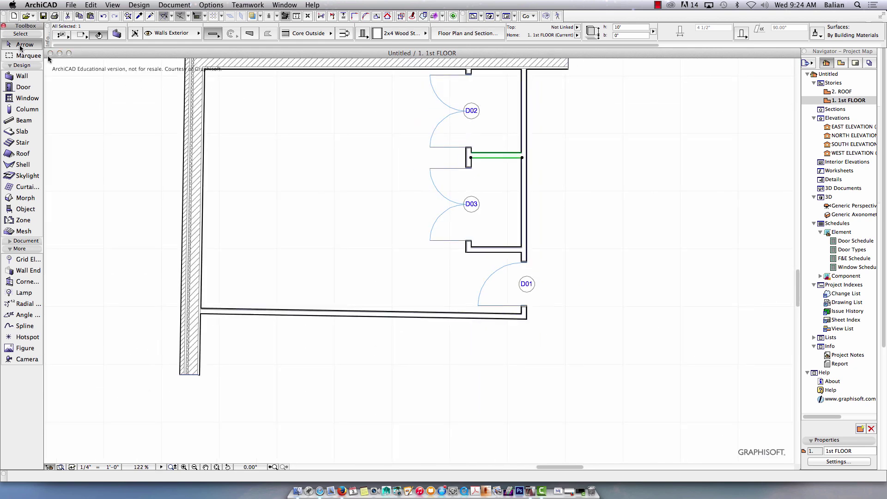
left_click(152, 113)
scroll(450, 183, "down", 4)
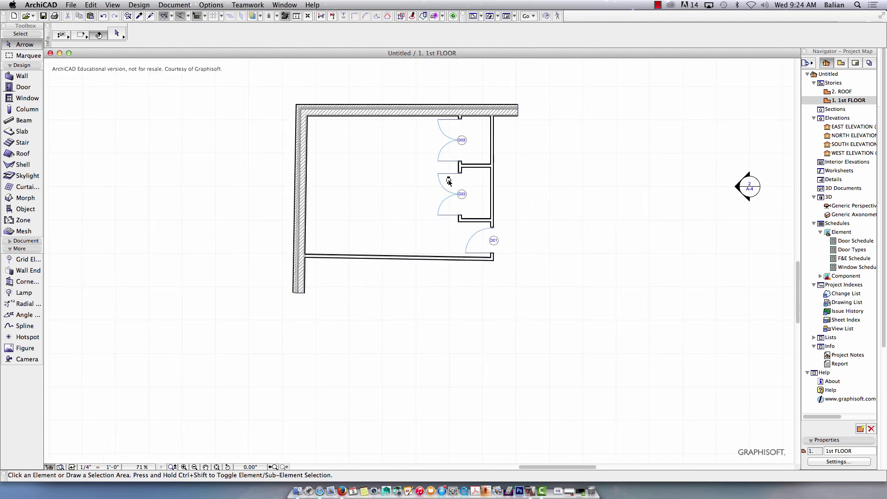
scroll(450, 180, "up", 4)
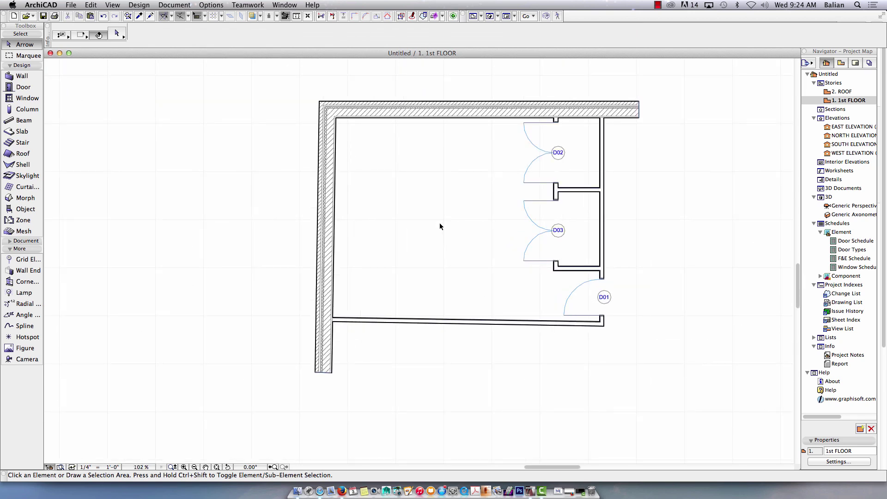
Step: Keep W Double Hung 18 as the default window after previewing W Edwardian1 18
scroll(416, 225, "right", 3)
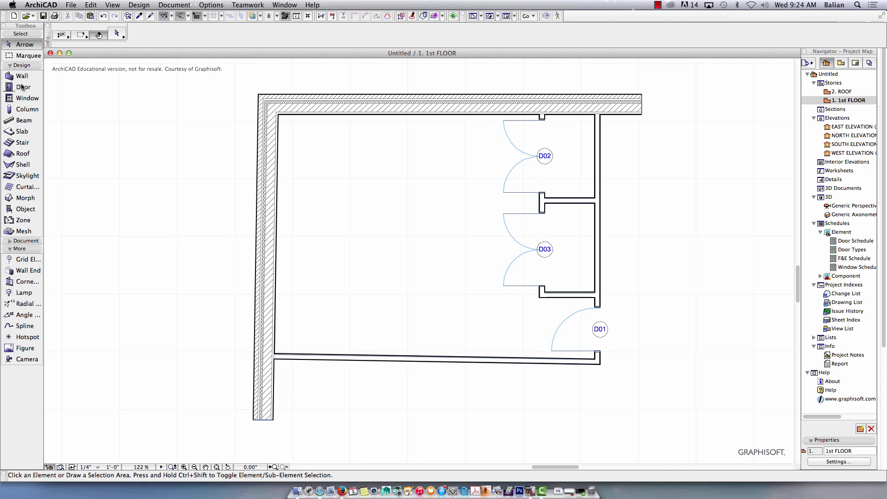
left_click(24, 100)
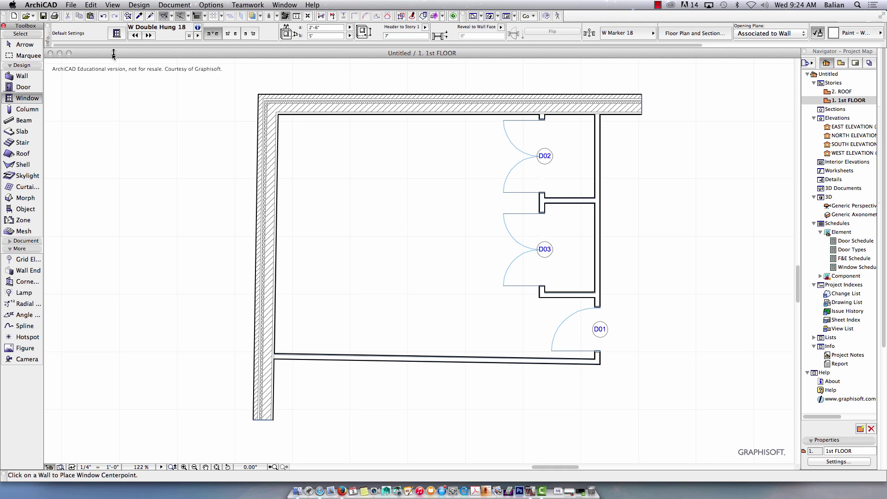
left_click(116, 33)
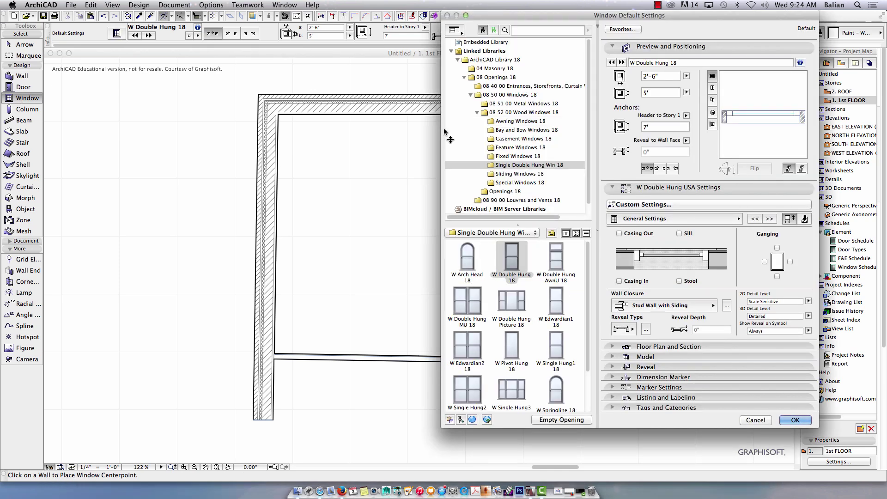
left_click(483, 307)
left_click(535, 302)
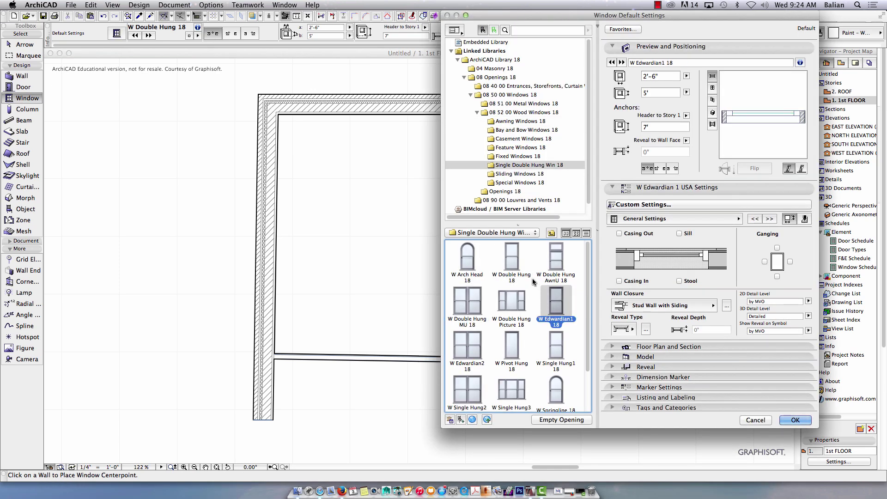
left_click(512, 264)
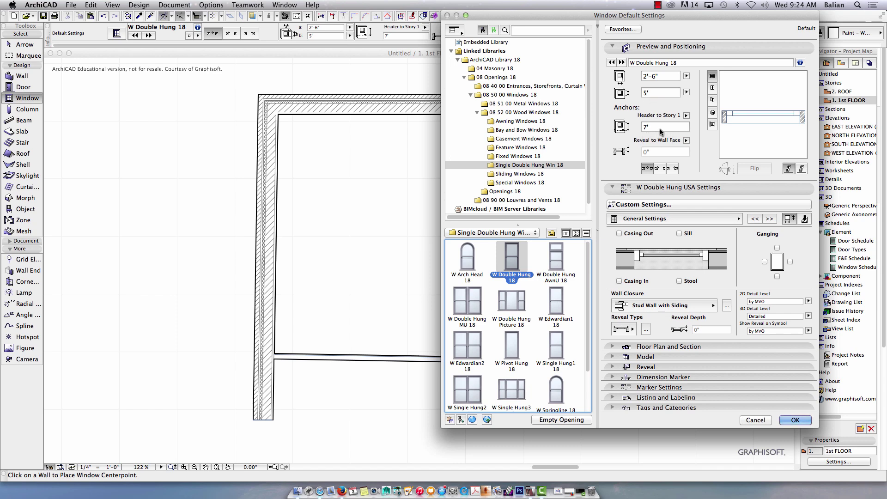
left_click(794, 420)
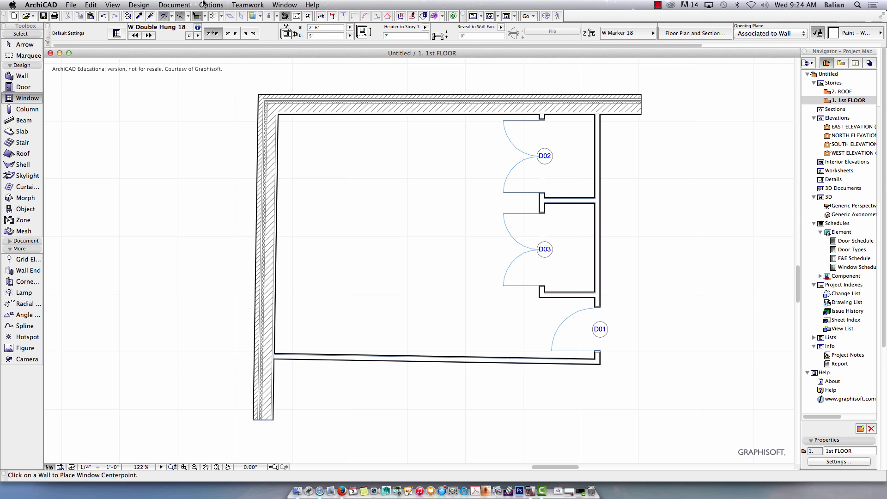
Step: Place windows W01 and W02 in the left wall, upper and lower
left_click(263, 147)
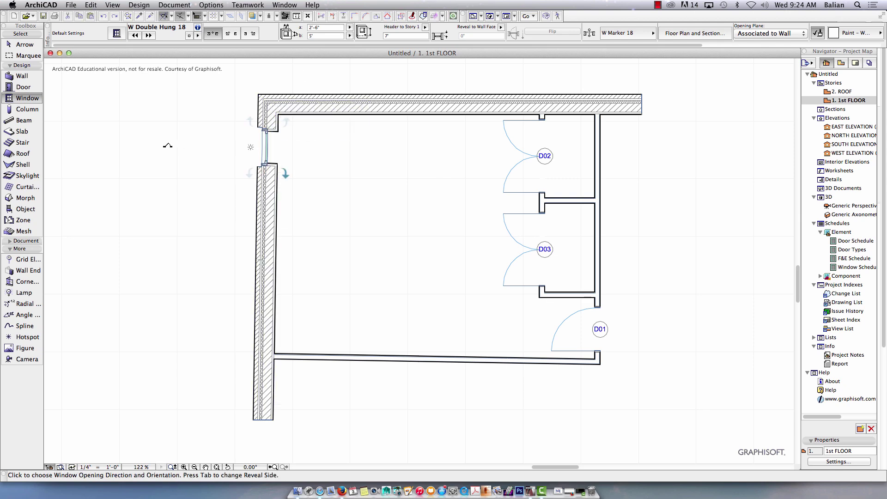
left_click(184, 184)
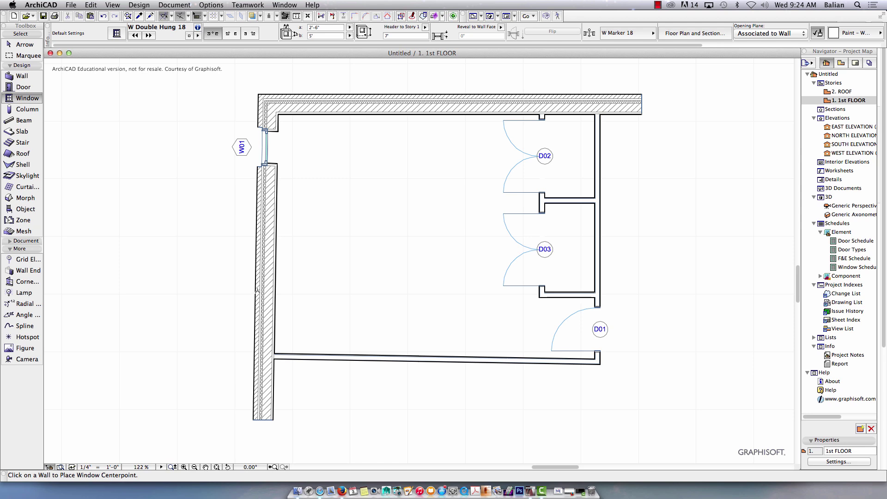
left_click(259, 314)
left_click(204, 301)
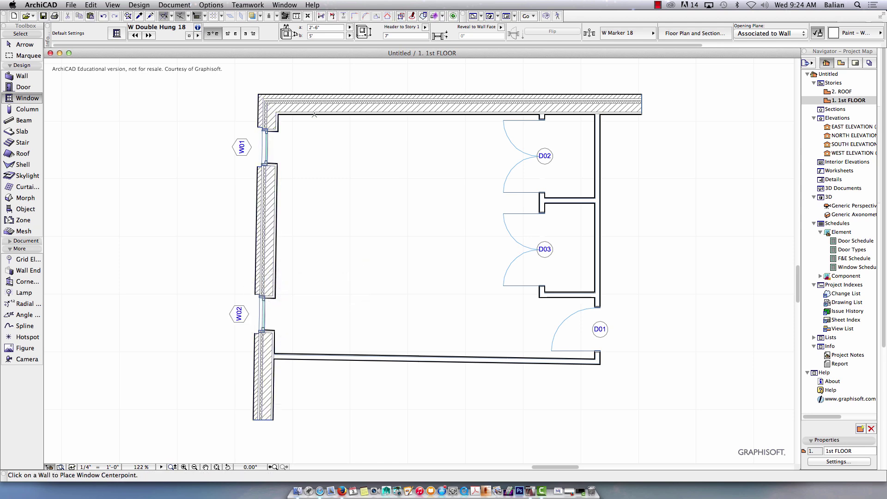
Step: Place windows W03 and W04 along the top wall
left_click(316, 90)
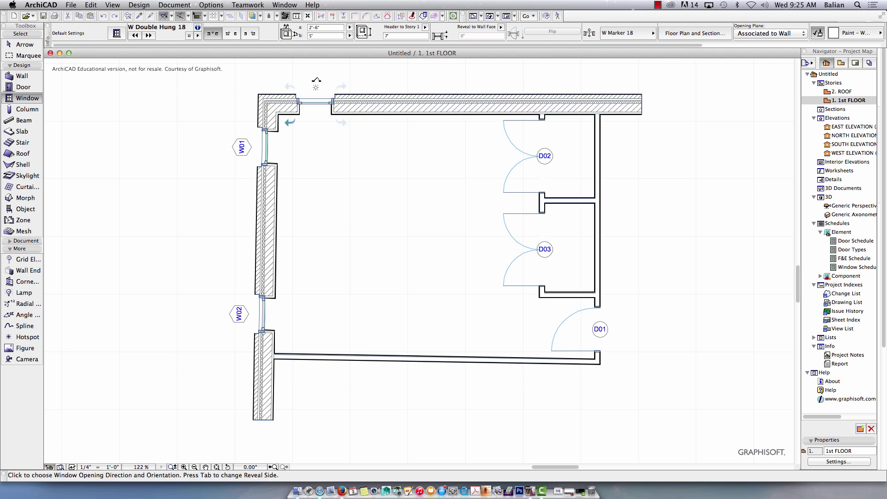
left_click(318, 80)
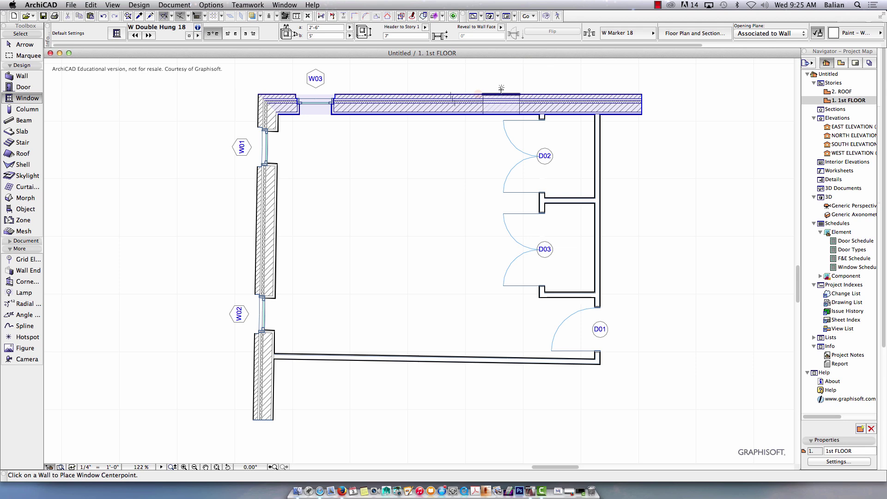
left_click(502, 100)
left_click(500, 78)
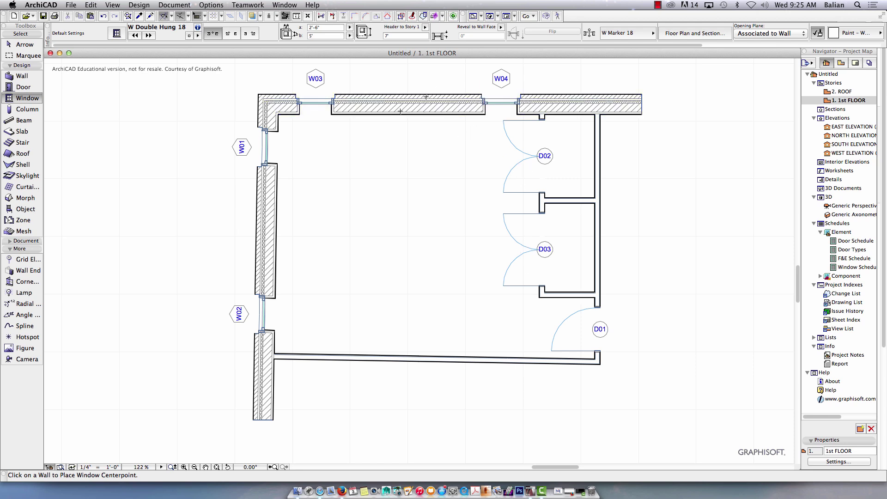
left_click(20, 46)
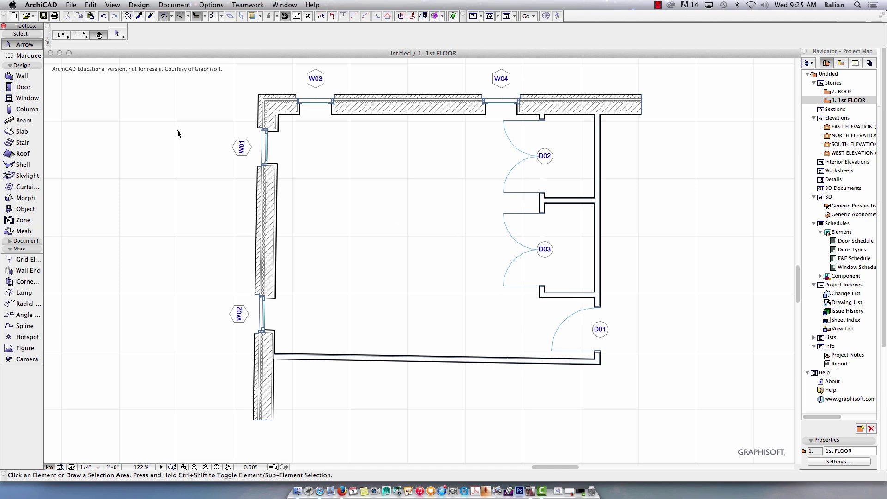
Step: Apply the Wood Floor o/ 2x Wd Joists slab favorite, then set the material to Concrete Slab w/ Wood Finish
left_click(18, 132)
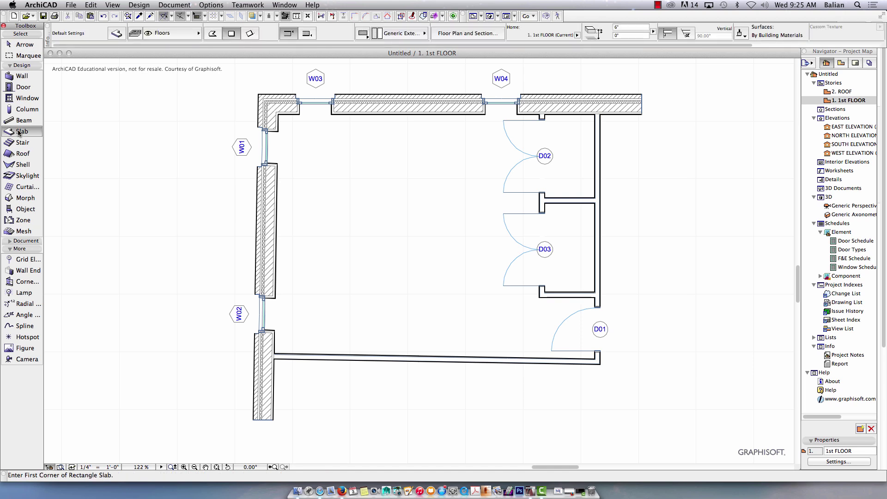
left_click(115, 34)
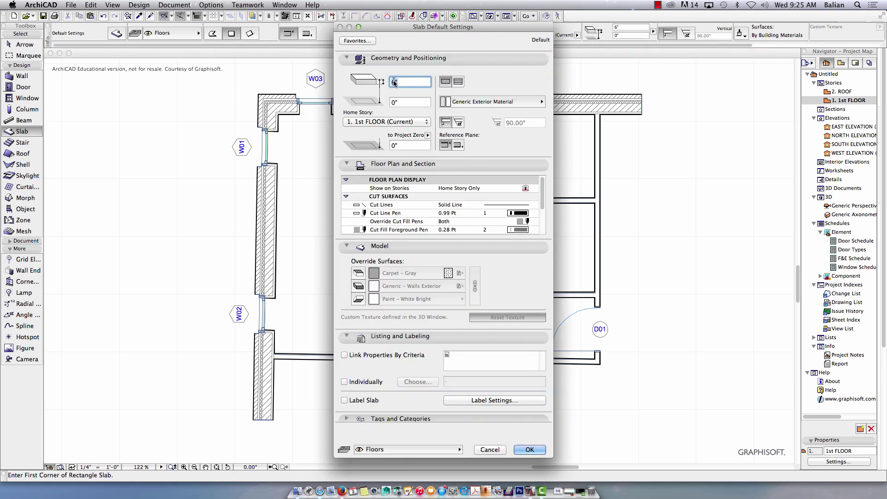
left_click(356, 41)
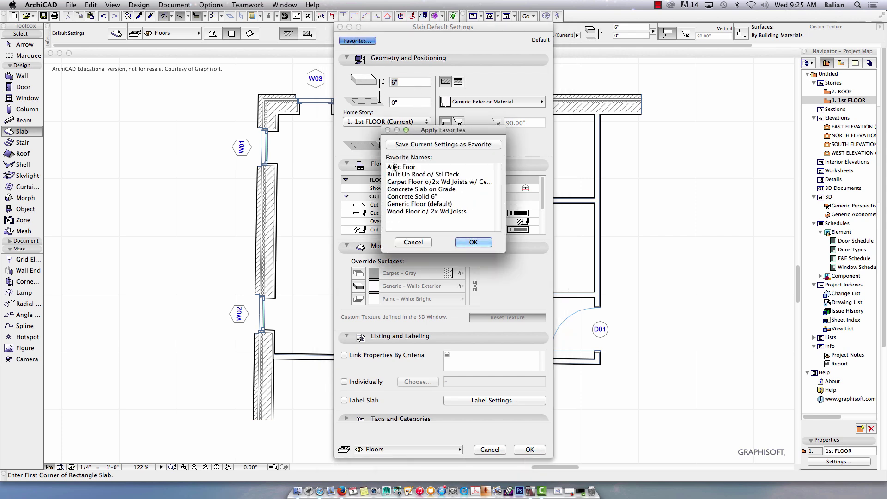
left_click(409, 213)
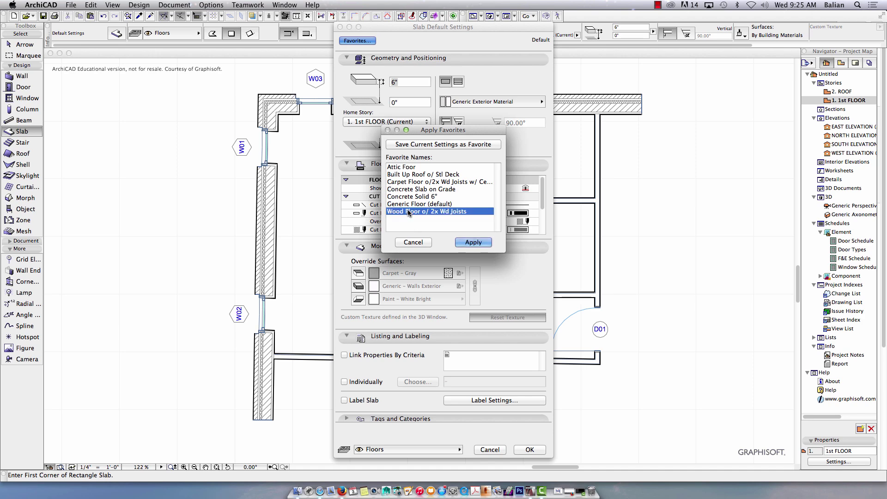
left_click(467, 243)
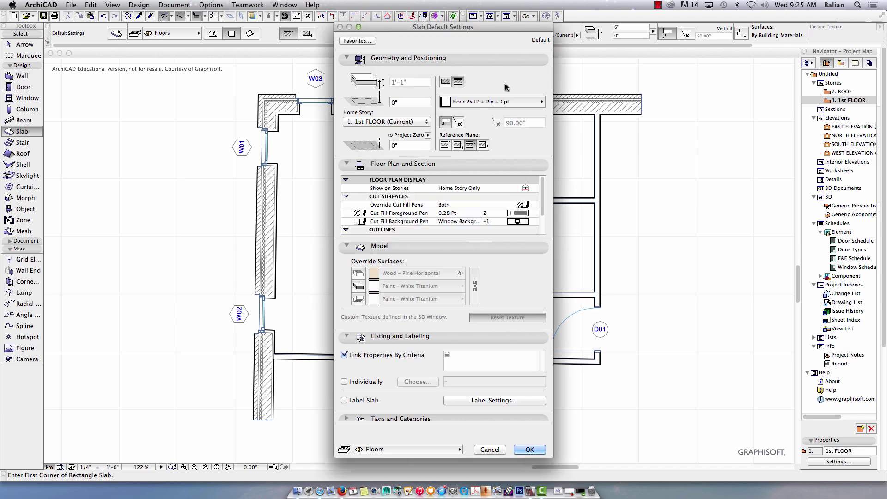
left_click(510, 104)
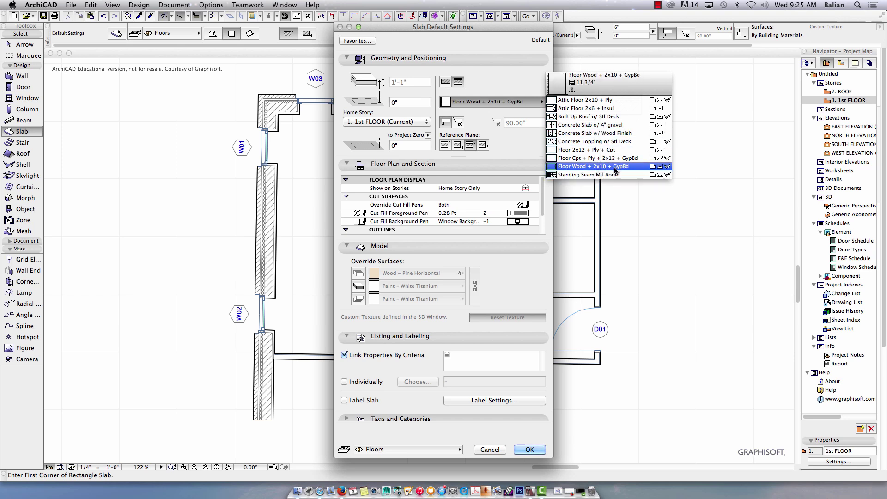
left_click(622, 133)
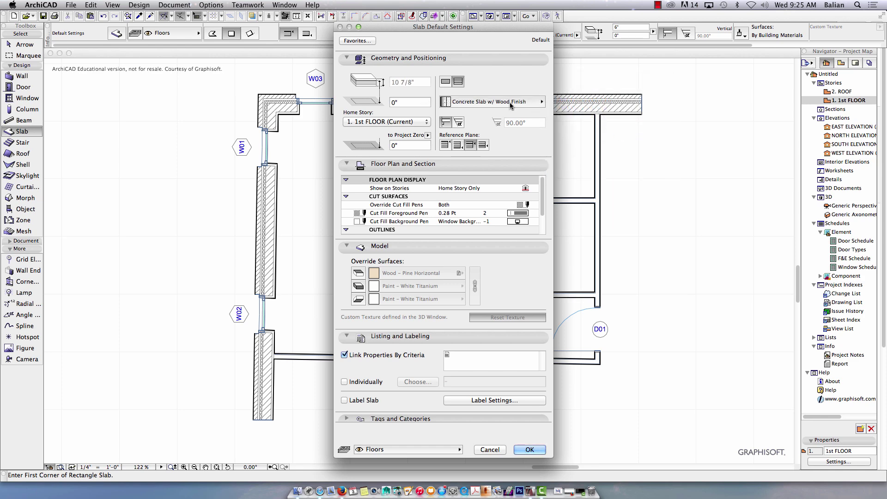
left_click(529, 449)
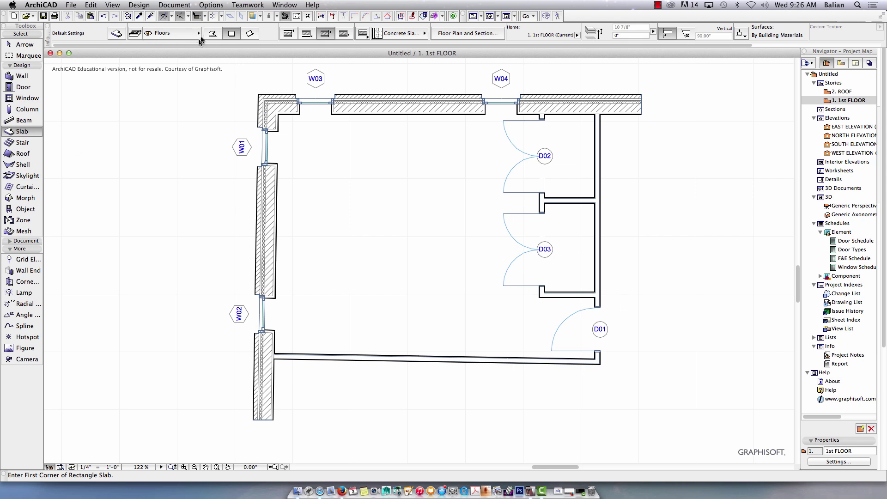
Step: Draw a rectangular slab from the room's inner top-left corner to the lower right
left_click(278, 114)
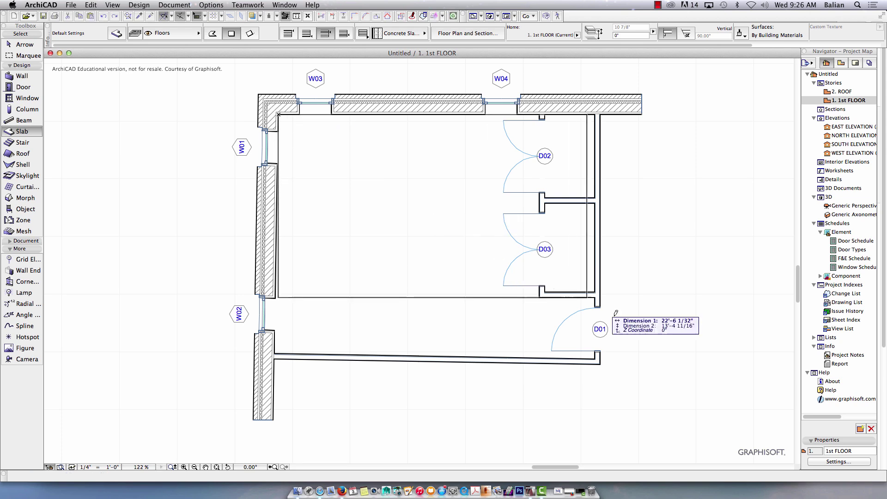
left_click(631, 391)
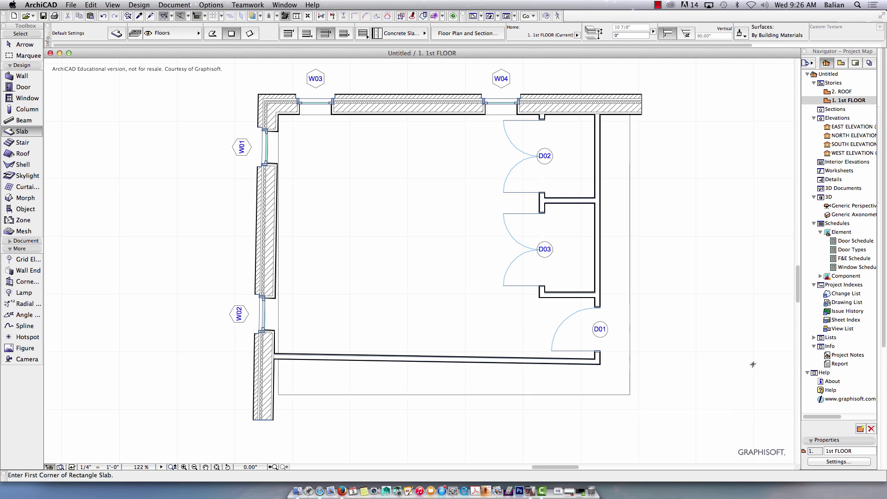
left_click(26, 45)
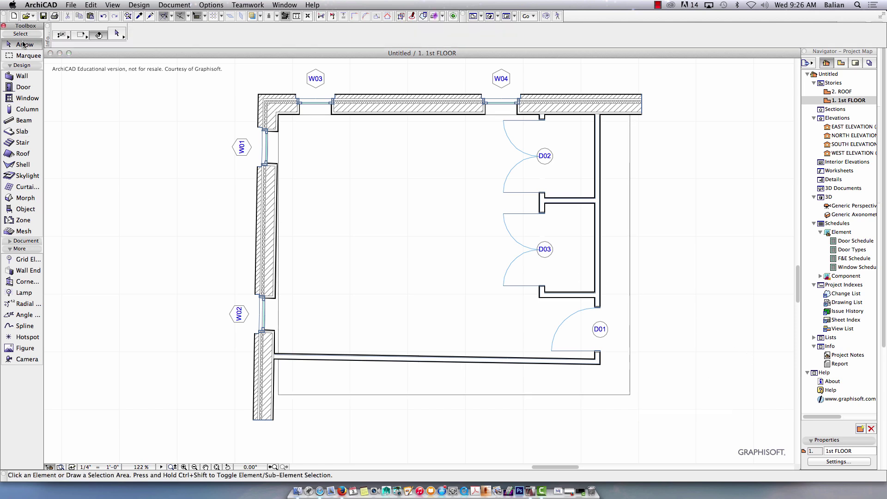
Step: Delete the old left wall together with its two windows
left_click(267, 210)
left_click(264, 230)
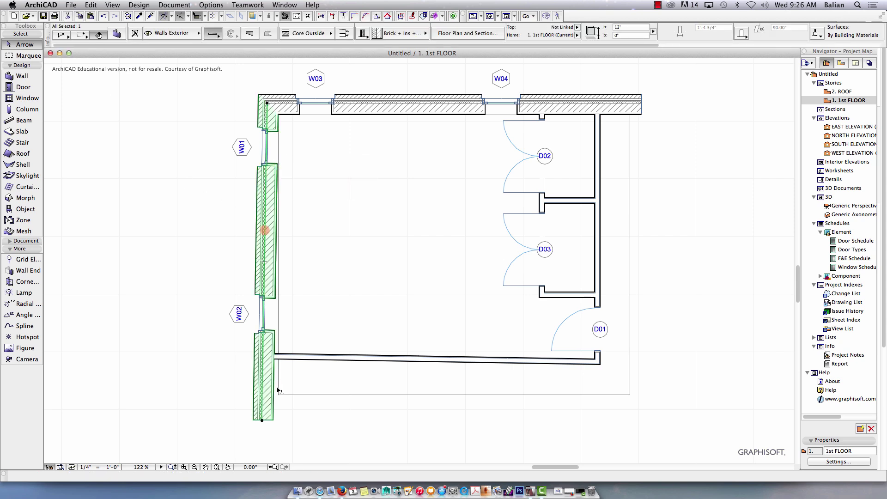
left_click(262, 422)
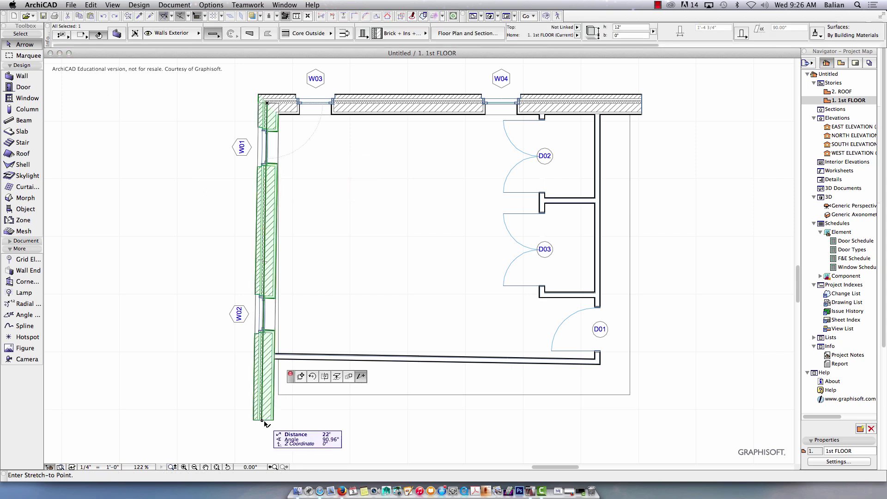
left_click(267, 421)
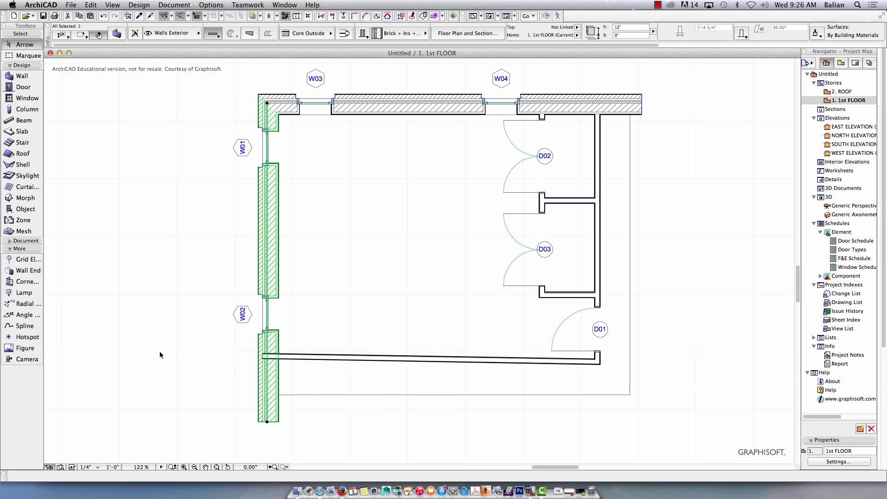
key("Delete")
Step: Set the wall defaults to the EXTR Brick o/ 8" CMU favorite
left_click(22, 77)
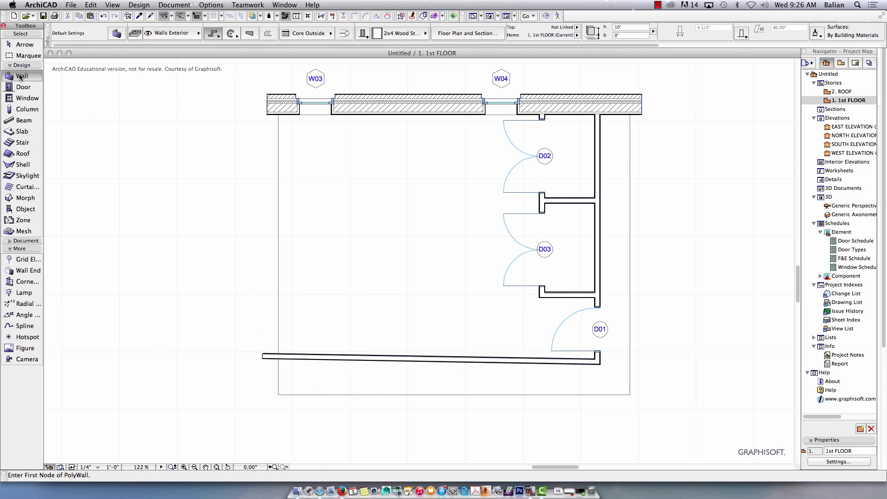
left_click(117, 33)
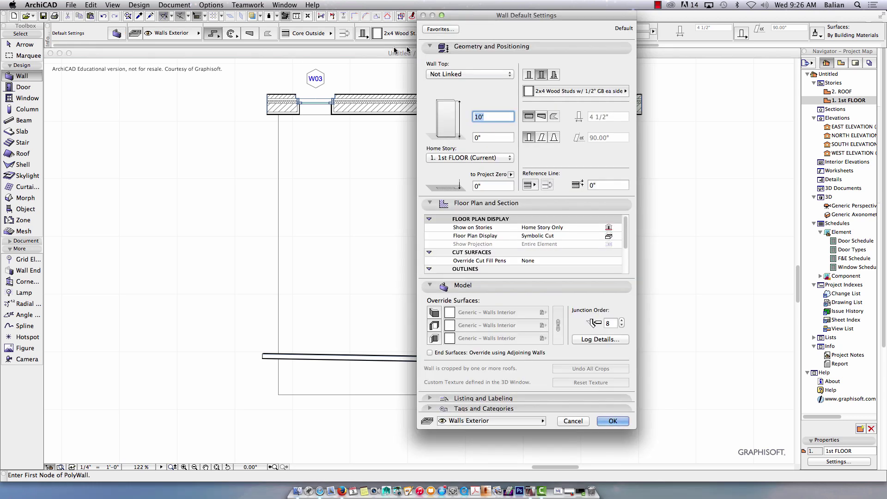
left_click(441, 29)
left_click(416, 168)
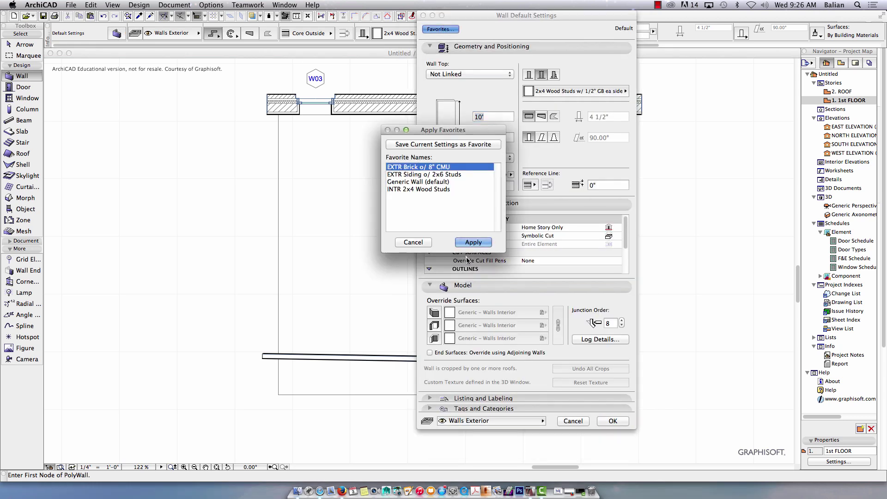
left_click(473, 242)
left_click(614, 421)
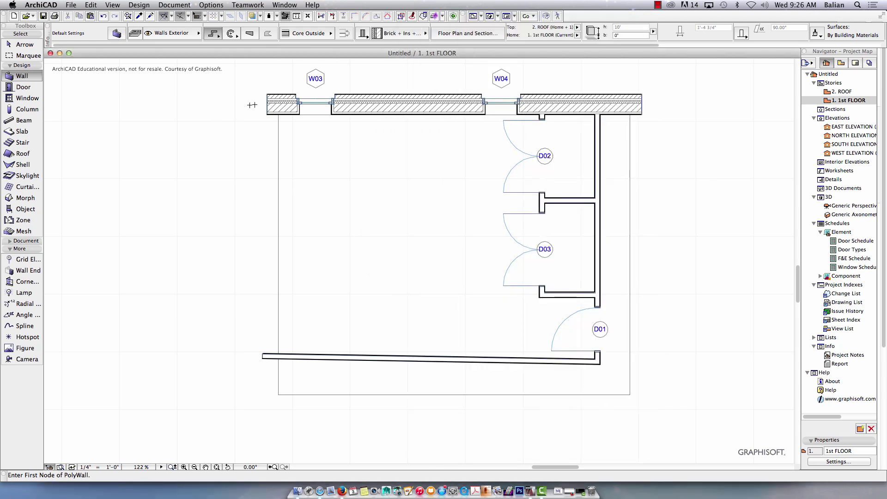
Step: Draw the brick wall from the top-left corner down past the bottom wall
left_click(266, 100)
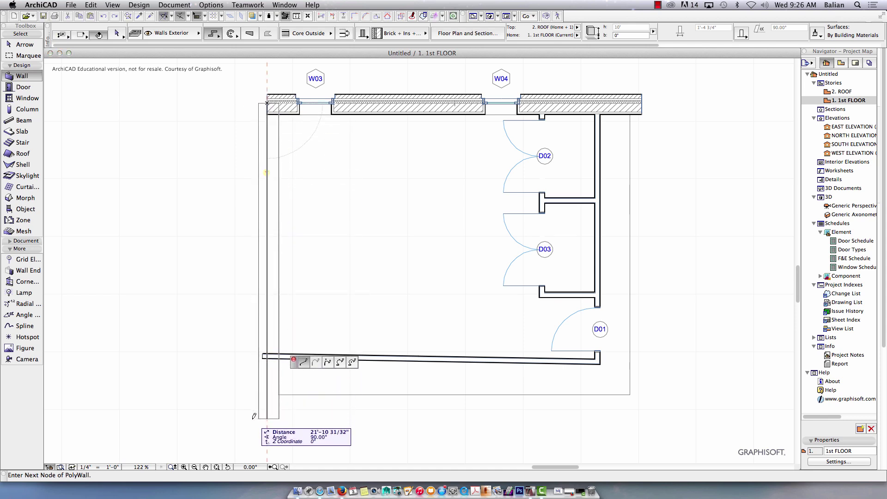
left_click(267, 420)
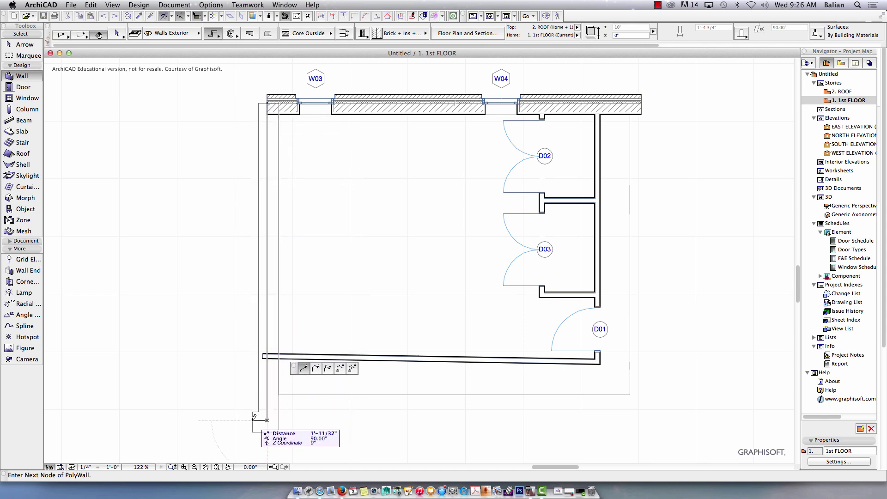
right_click(318, 416)
scroll(346, 458, "down", 3)
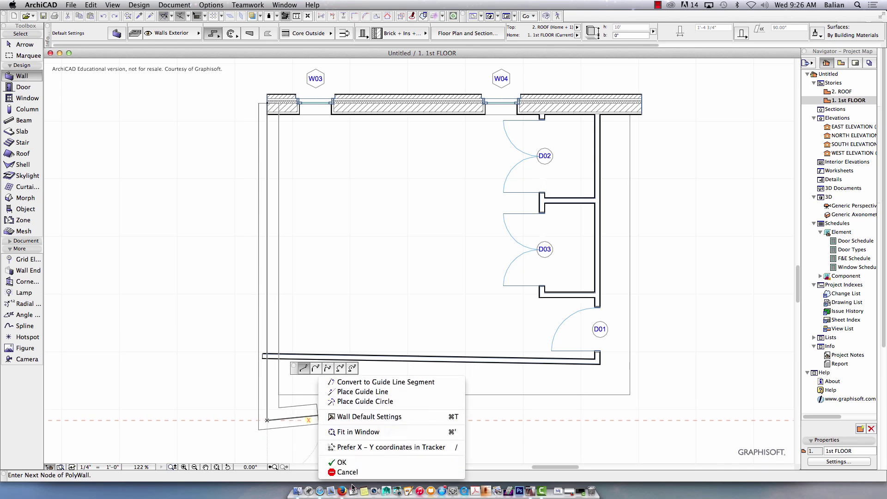
left_click(344, 462)
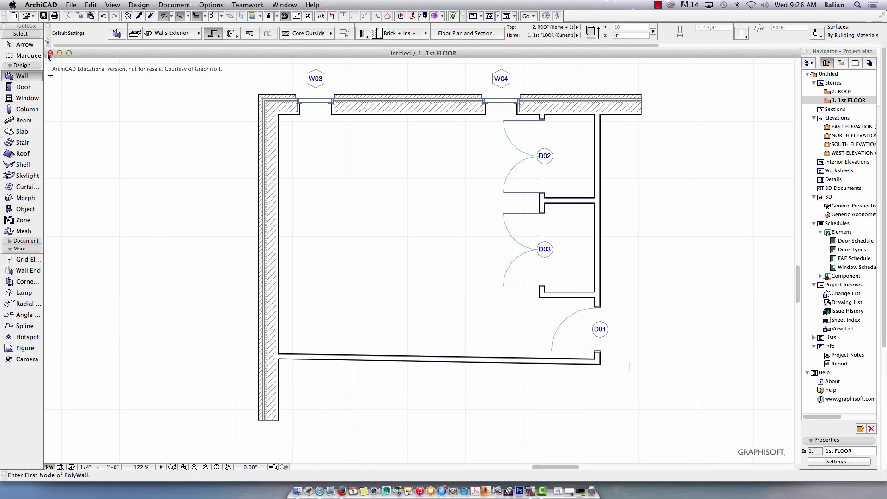
left_click(28, 45)
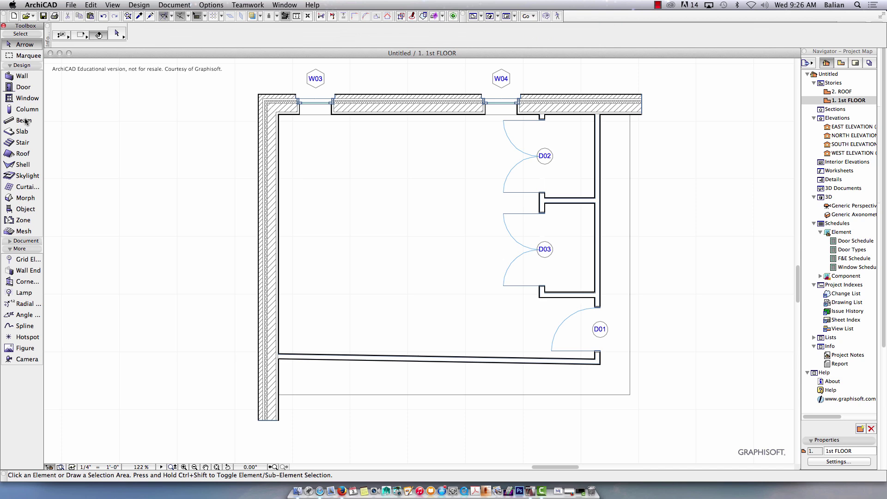
Step: Place windows W05 near the top and W06 near the bottom of the left brick wall
left_click(21, 99)
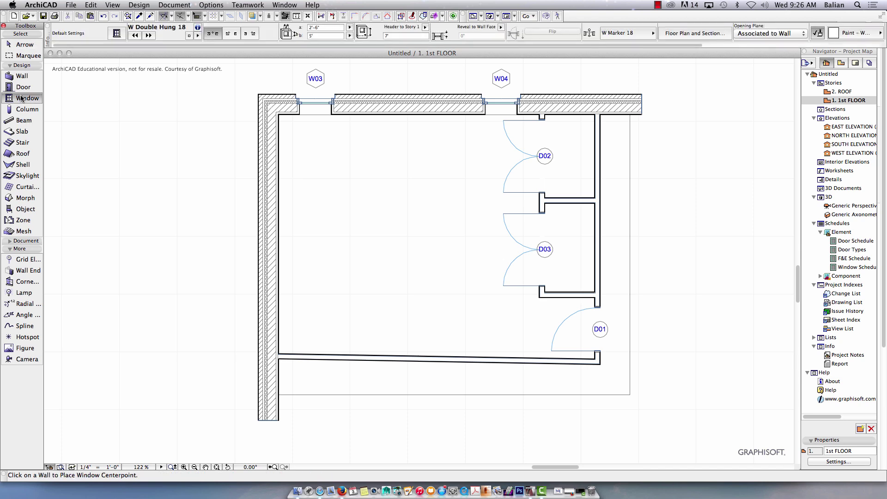
left_click(267, 154)
left_click(252, 154)
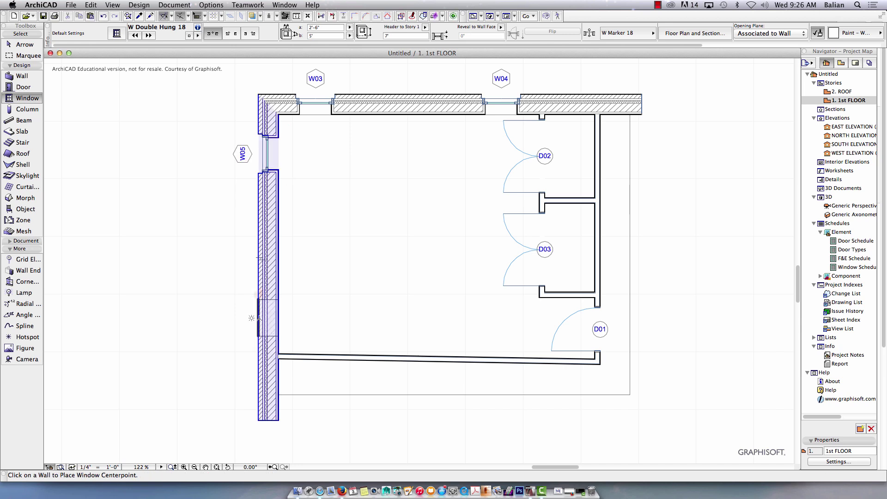
left_click(262, 315)
left_click(248, 313)
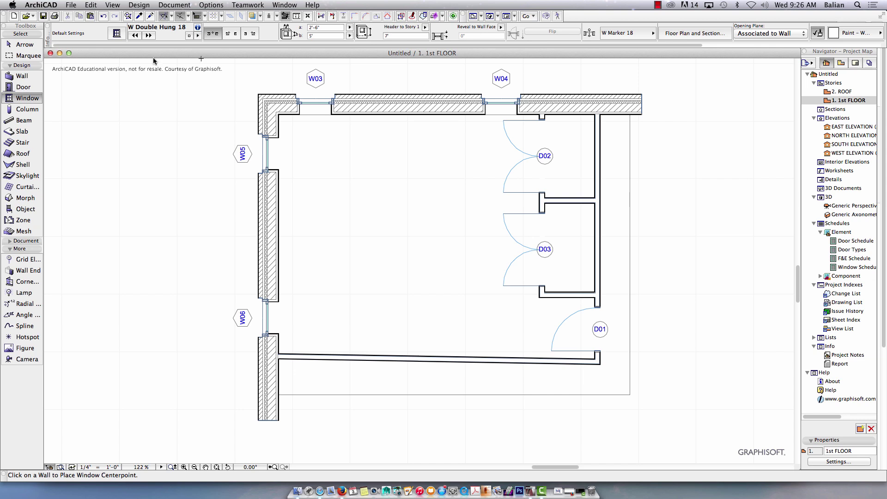
left_click(14, 45)
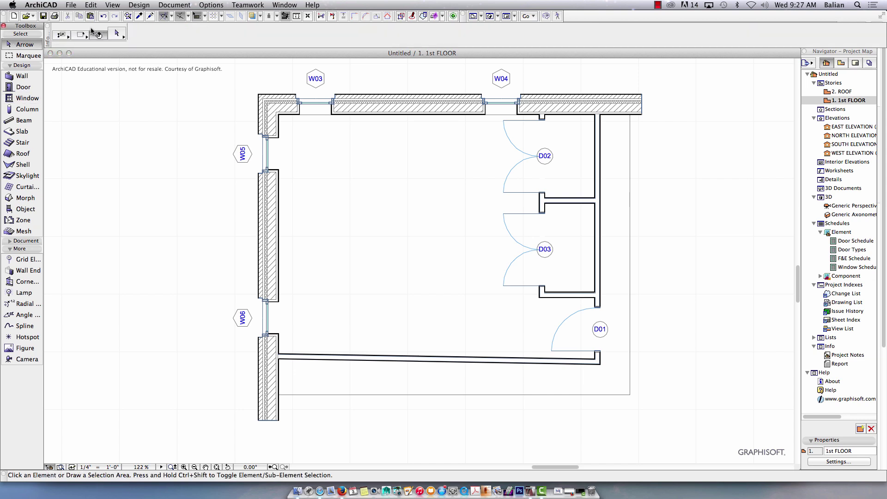
left_click(489, 16)
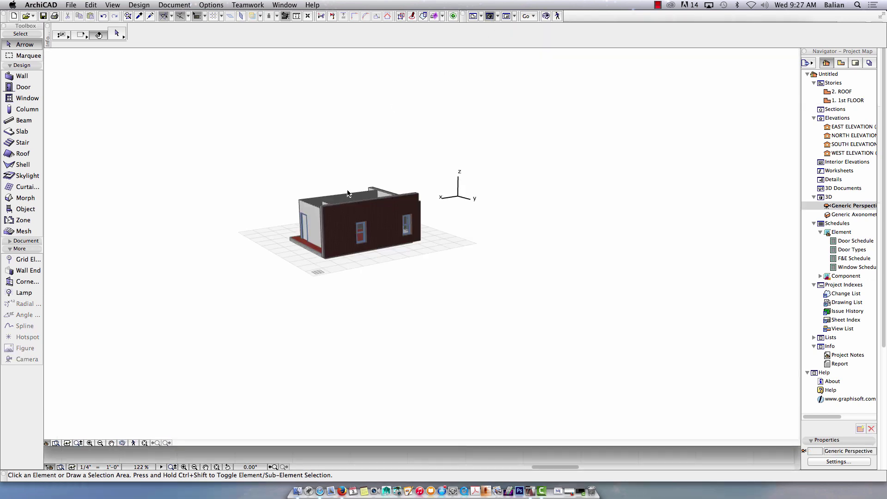
scroll(348, 193, "up", 10)
middle_click_drag(336, 218, 453, 189, "shift")
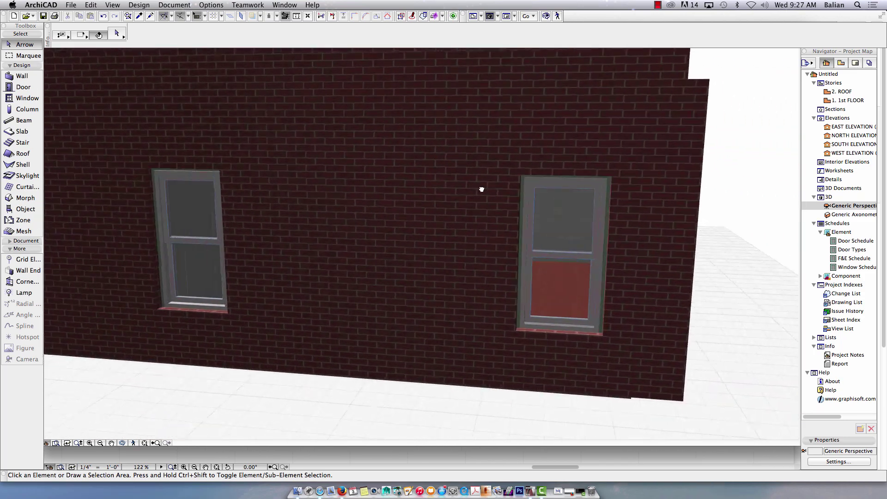
middle_click_drag(566, 190, 483, 308, "shift")
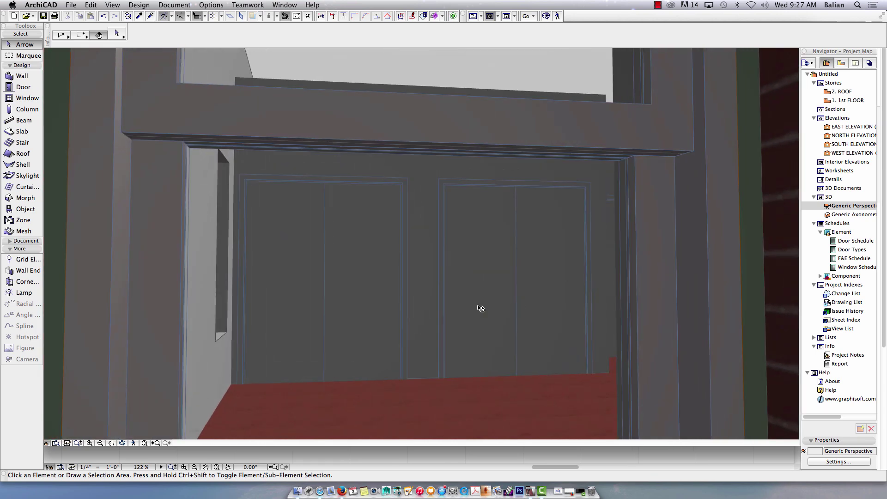
scroll(483, 308, "up", 10)
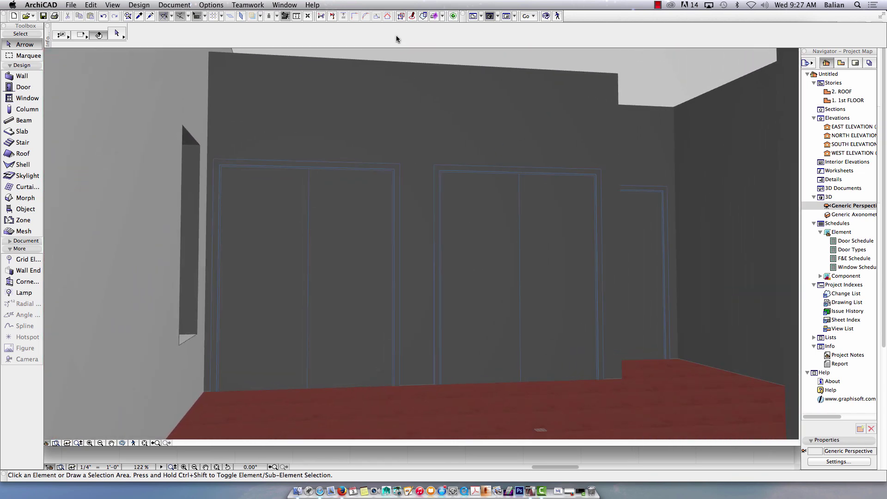
key("F2")
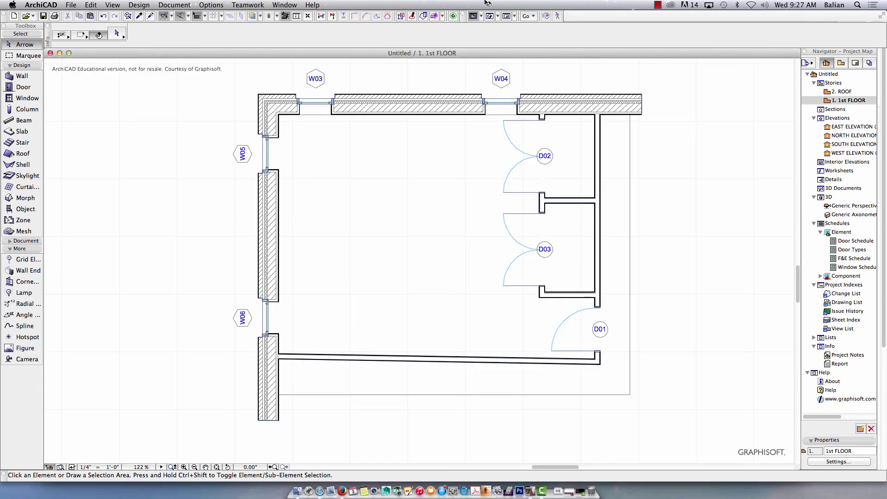
Step: Find Bed Layout 18 via a "bed" search and place it, top-middle anchored, against the top wall
left_click(27, 48)
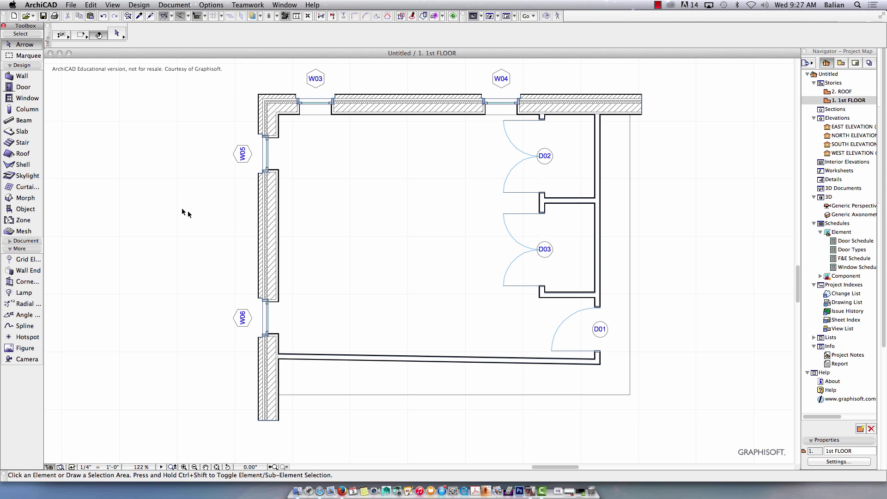
left_click(22, 211)
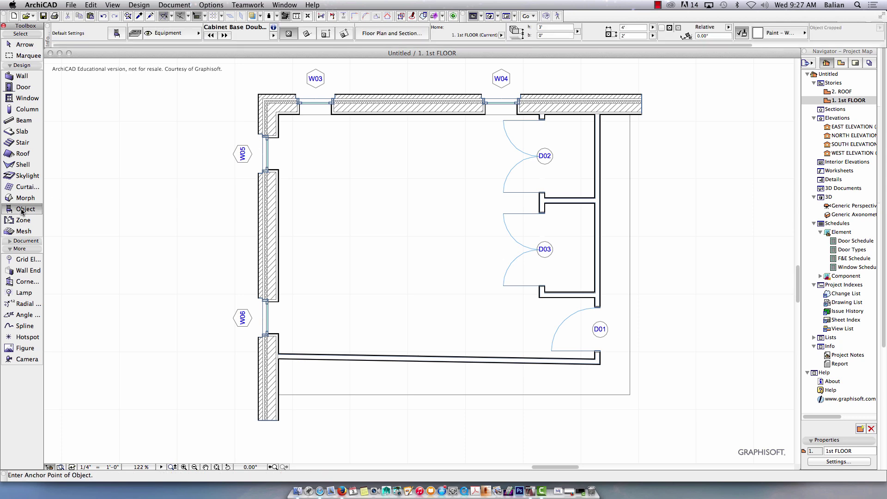
double_click(22, 211)
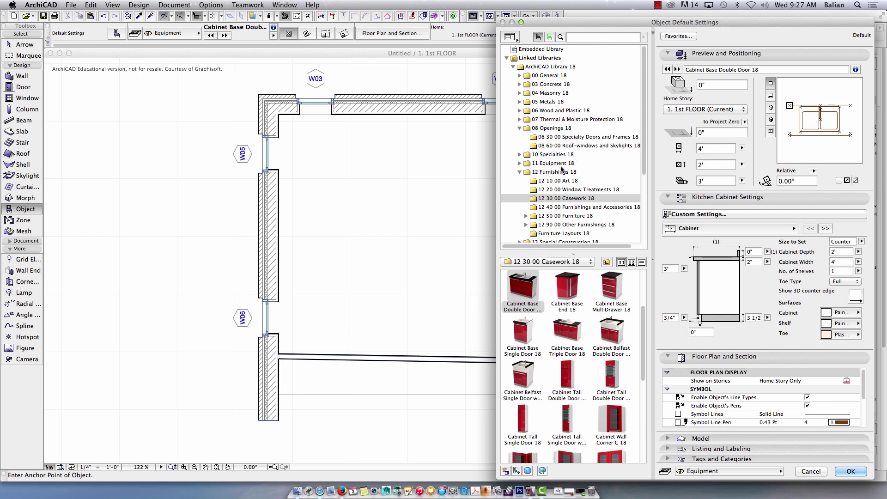
scroll(578, 138, "down", 3)
scroll(580, 141, "up", 3)
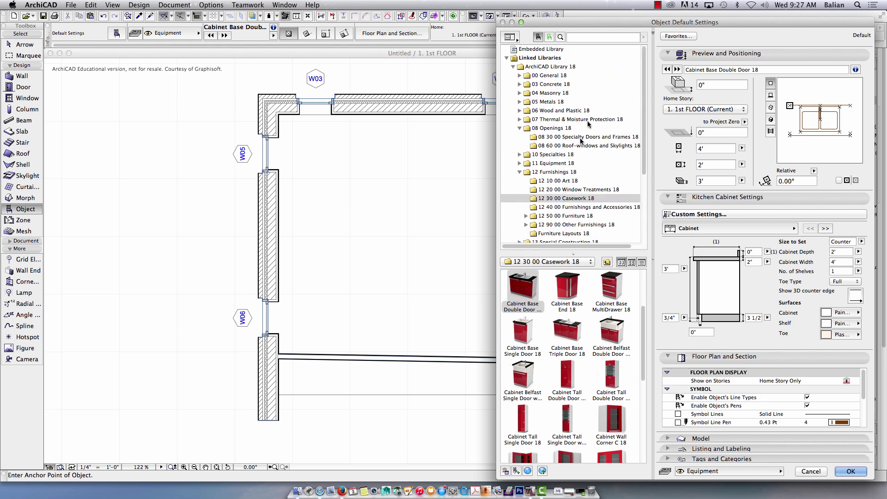
left_click(595, 37)
type("bed")
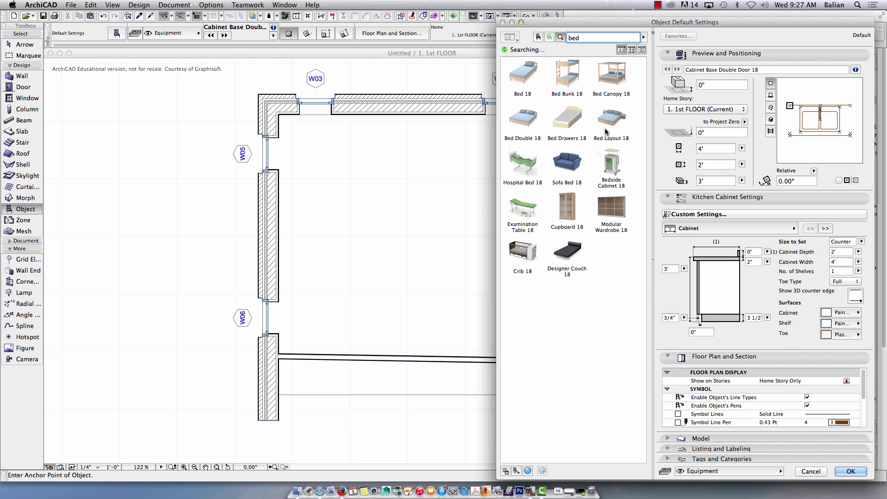
left_click(605, 125)
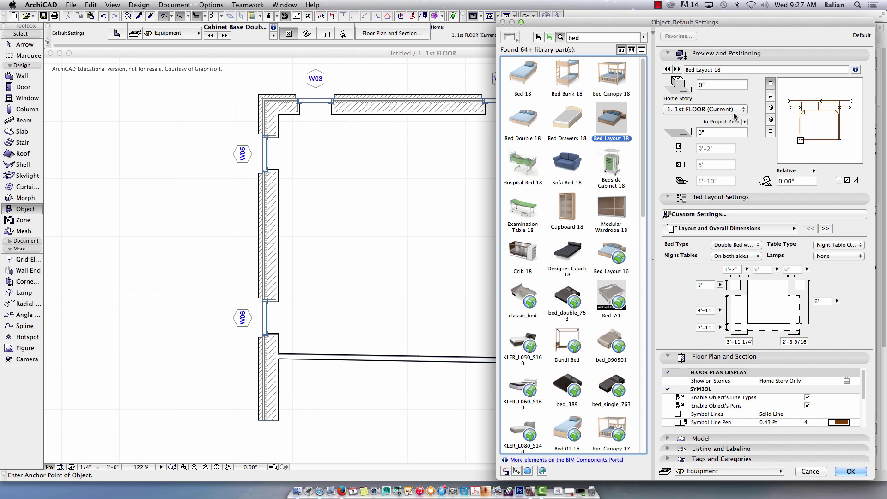
left_click(820, 101)
left_click(850, 471)
left_click(405, 115)
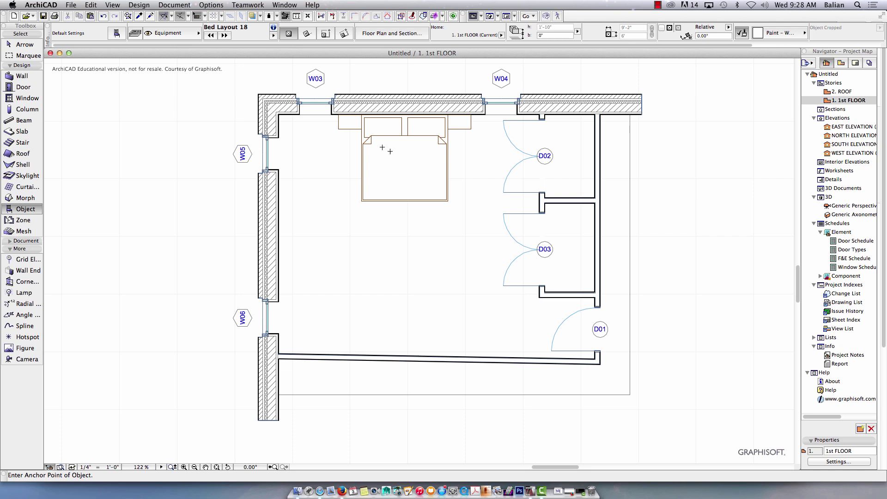
Step: Search the object library for "fire place" and choose Built-In Fireplace 18
double_click(10, 210)
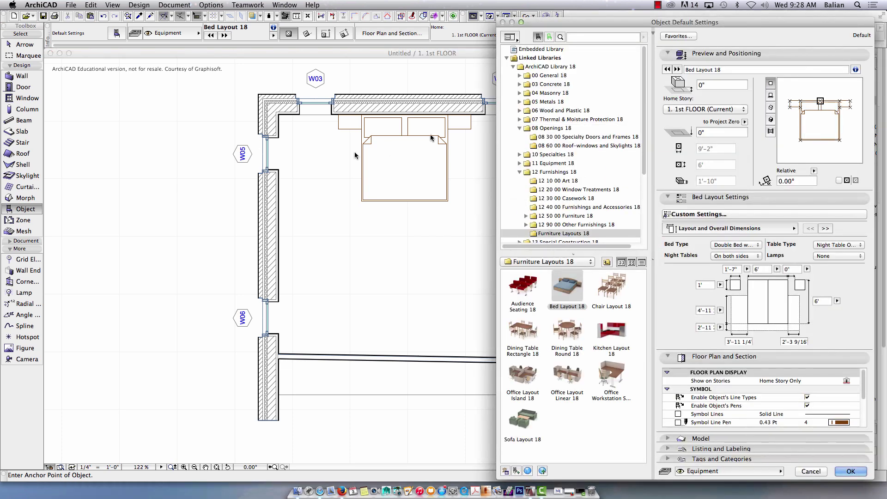
left_click(589, 38)
type("bed")
key("BackSpace")
key("BackSpace")
key("BackSpace")
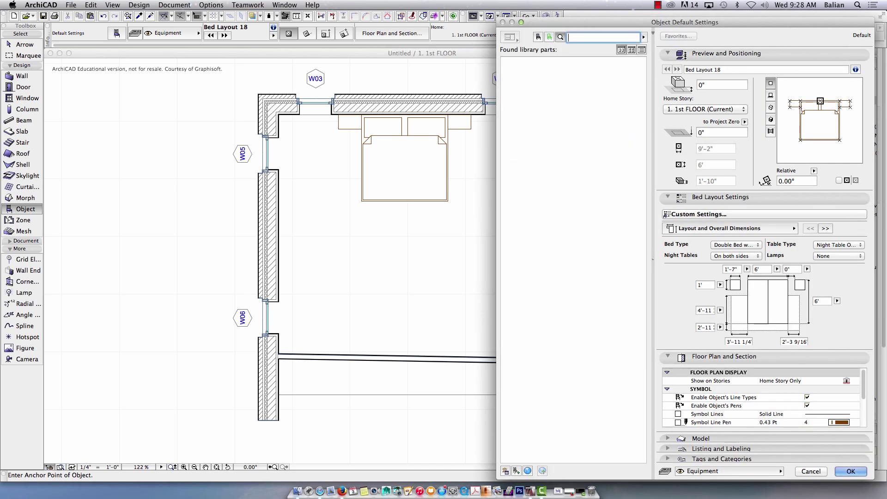
type("fire place")
key("Return")
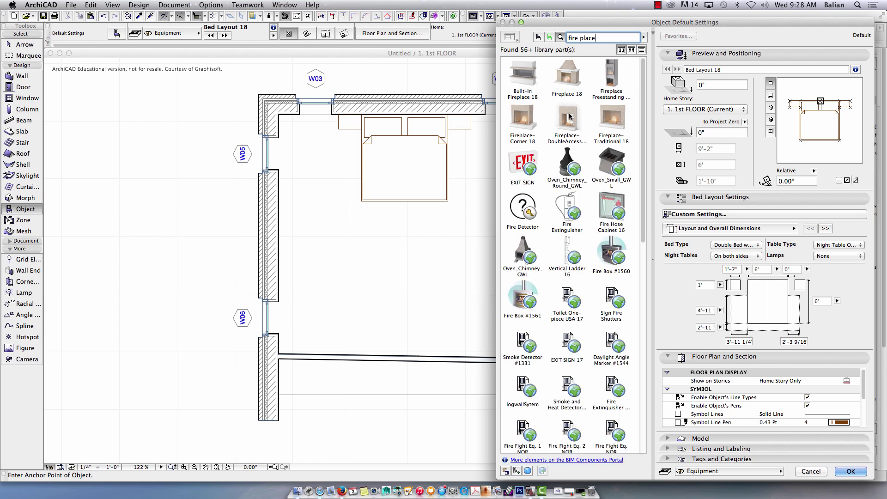
left_click(524, 80)
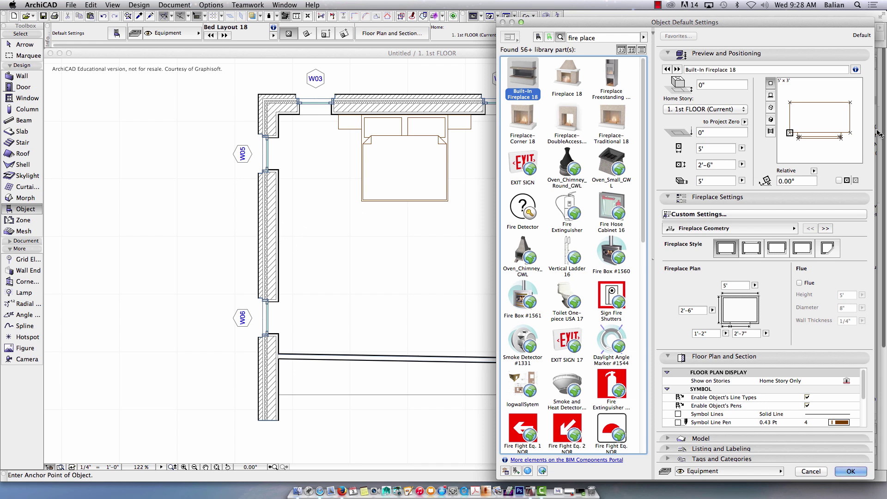
Step: Rotate the fireplace to 90°, anchor it bottom-left, and place it against the left wall
left_click(789, 144)
left_click(784, 144)
left_click(785, 145)
left_click(784, 147)
left_click(783, 150)
left_click(782, 150)
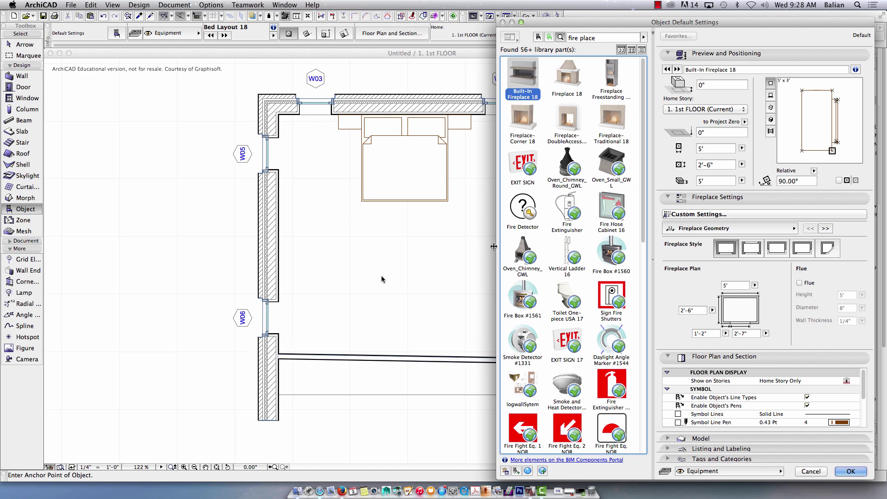
left_click(802, 151)
left_click(851, 472)
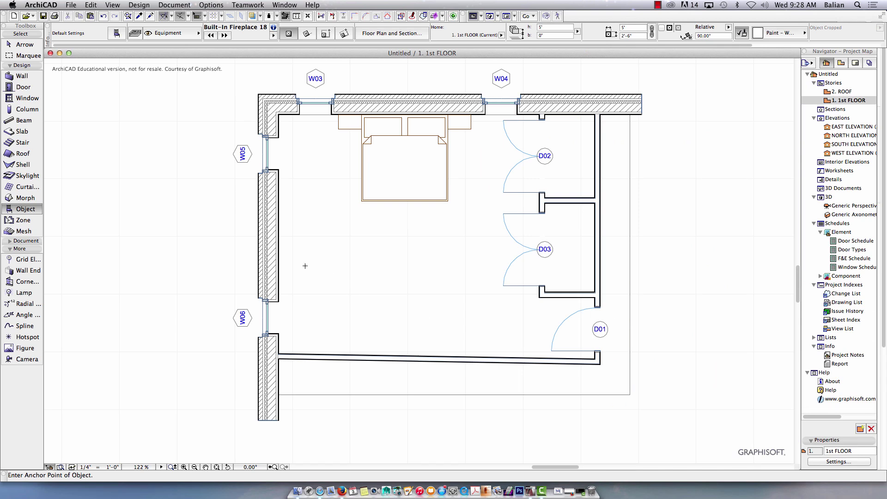
left_click(279, 265)
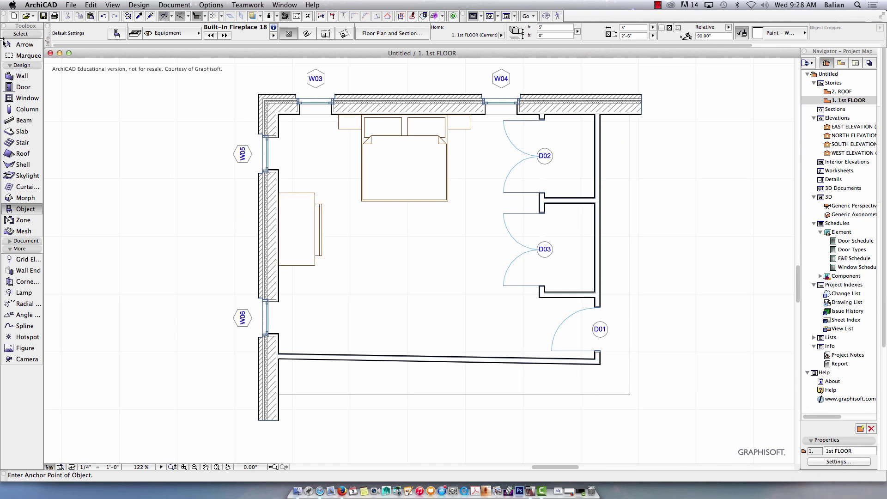
Step: Search "desk", choose Desk 18 rotated to 0°, and place it against the bottom wall
double_click(25, 210)
left_click(591, 37)
type("fire place")
key("Return")
triple_click(591, 37)
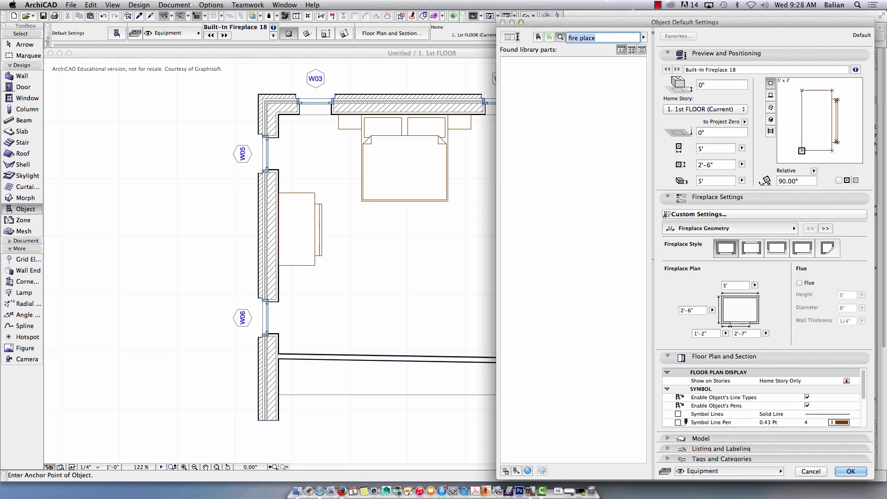
type("desk")
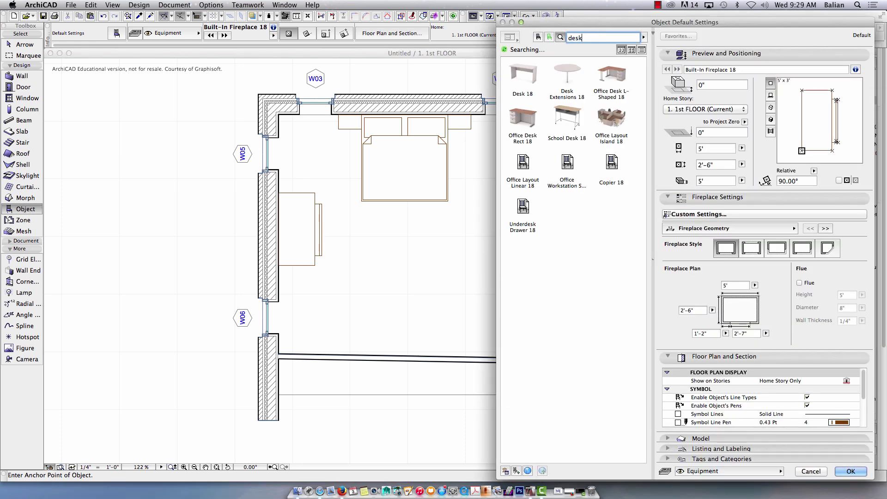
left_click(520, 71)
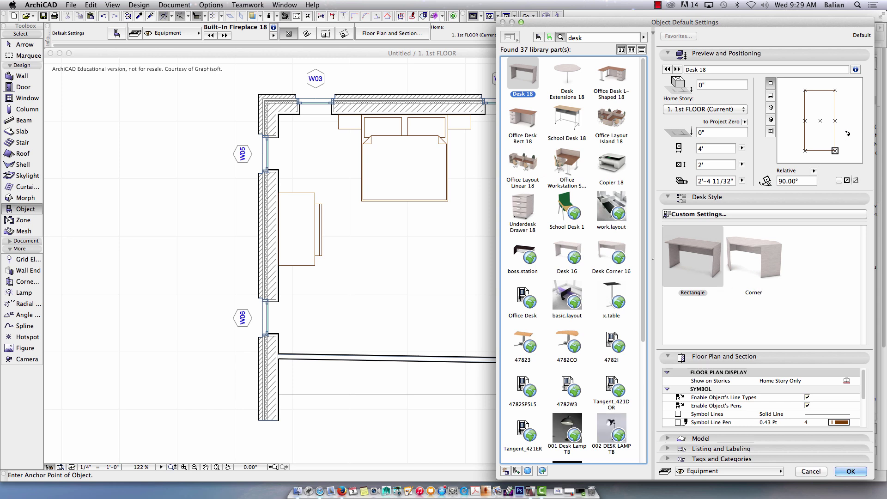
left_click(797, 156)
left_click(797, 156)
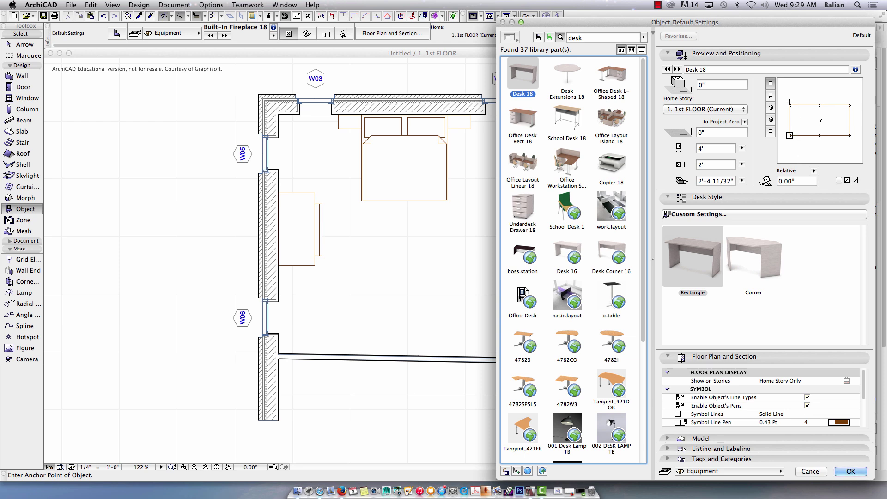
left_click(851, 472)
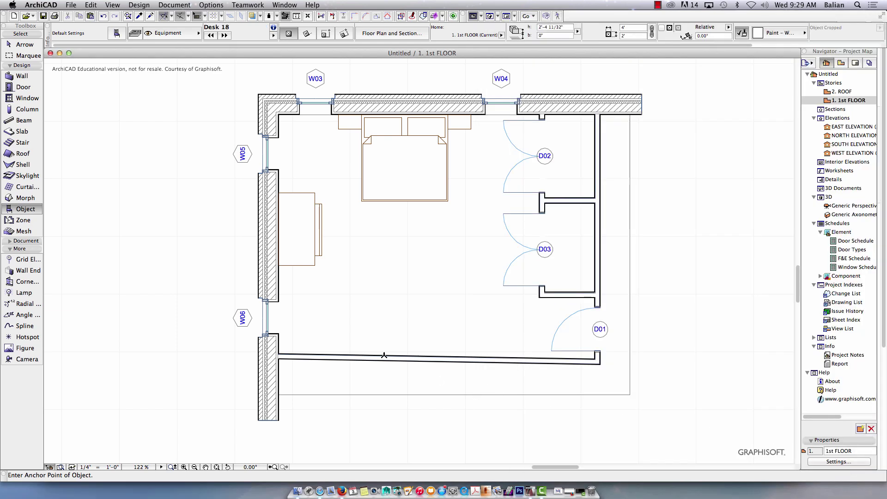
left_click(393, 355)
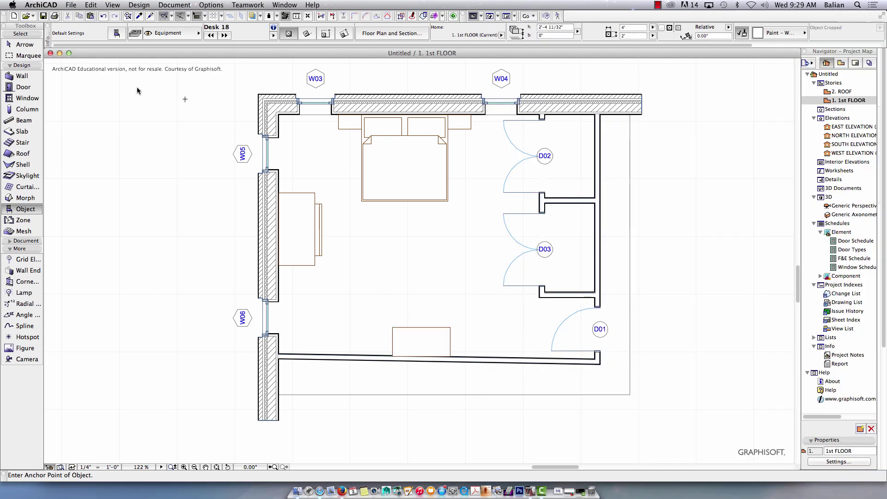
left_click(21, 45)
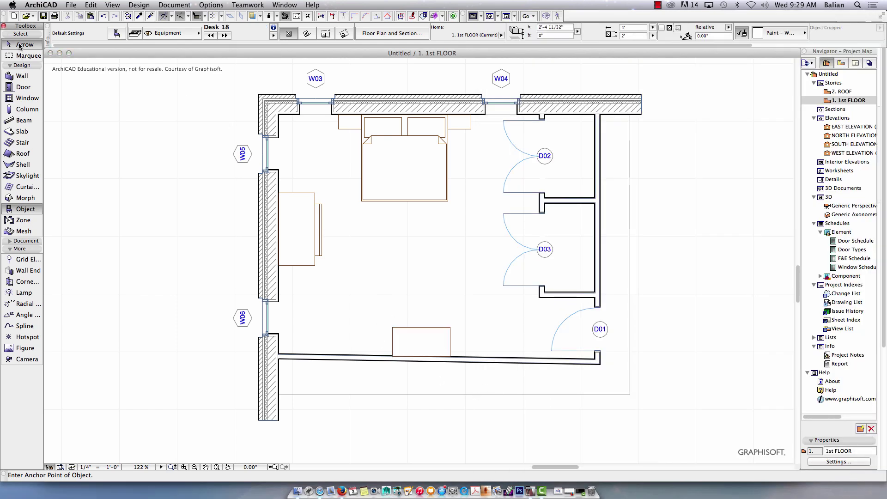
Step: Select Desk 18 on the plan, skipping past the floor slab
left_click(400, 331)
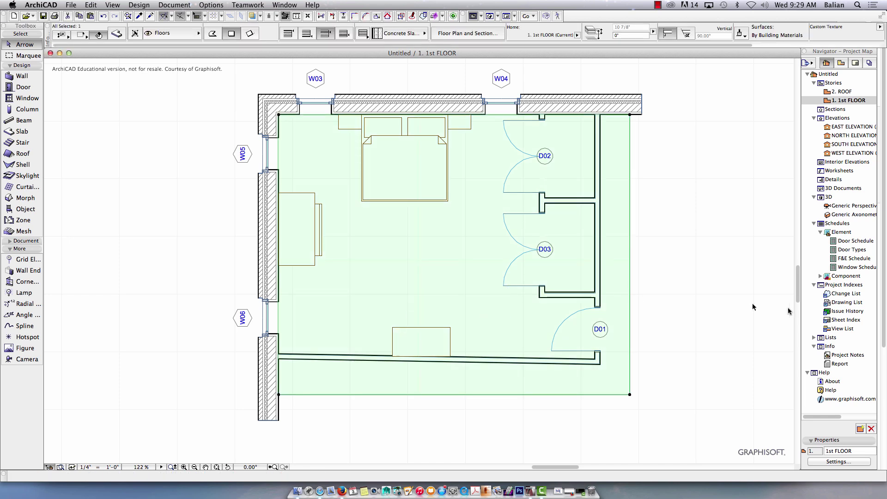
left_click(708, 307)
left_click(453, 343)
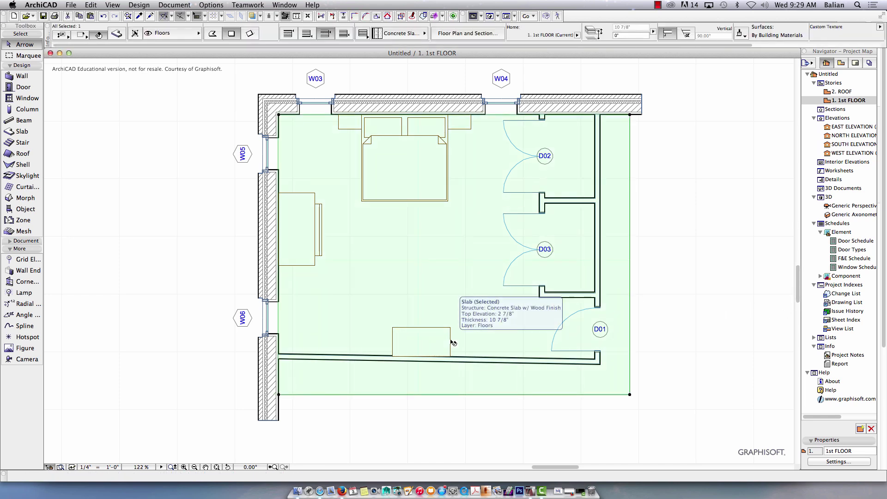
left_click(636, 331)
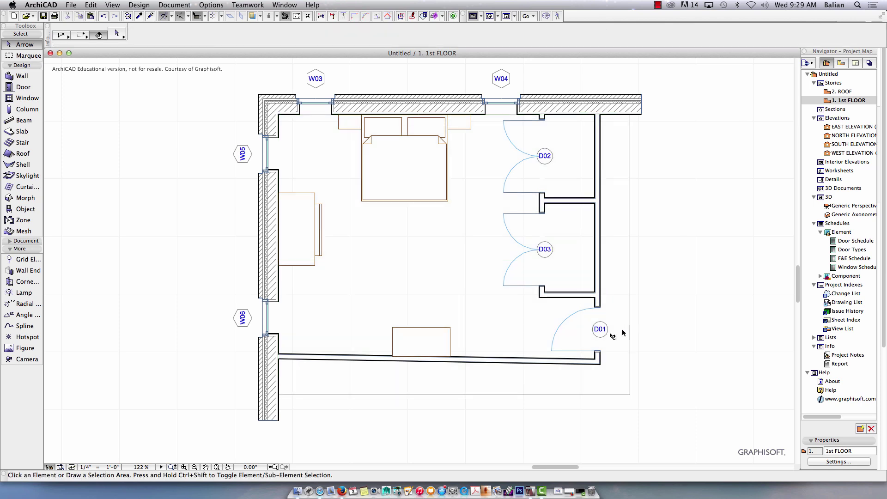
left_click(452, 352)
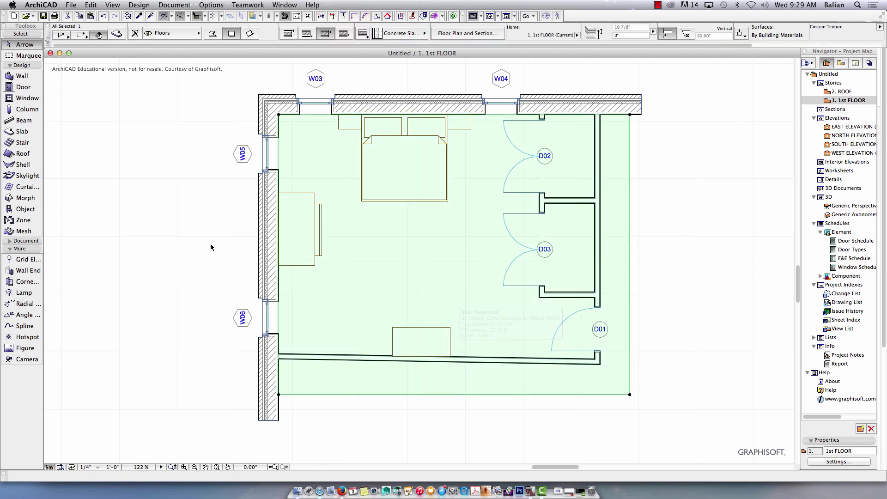
left_click(192, 233)
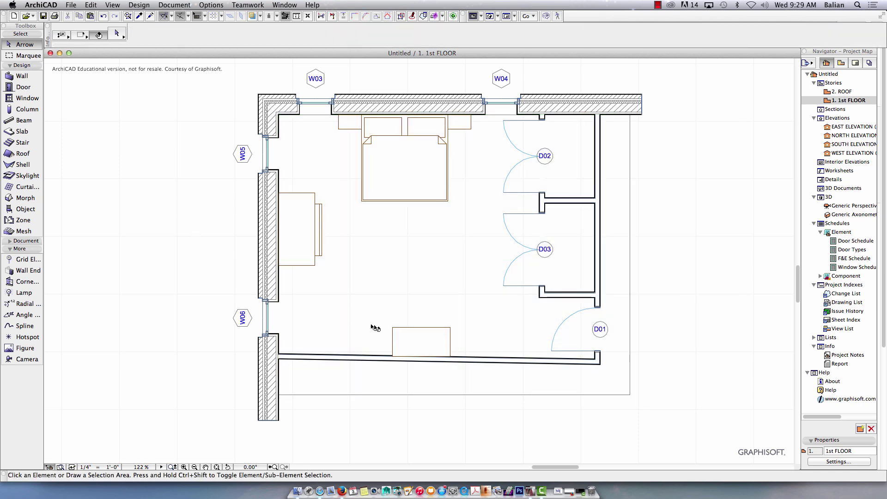
right_click(396, 337)
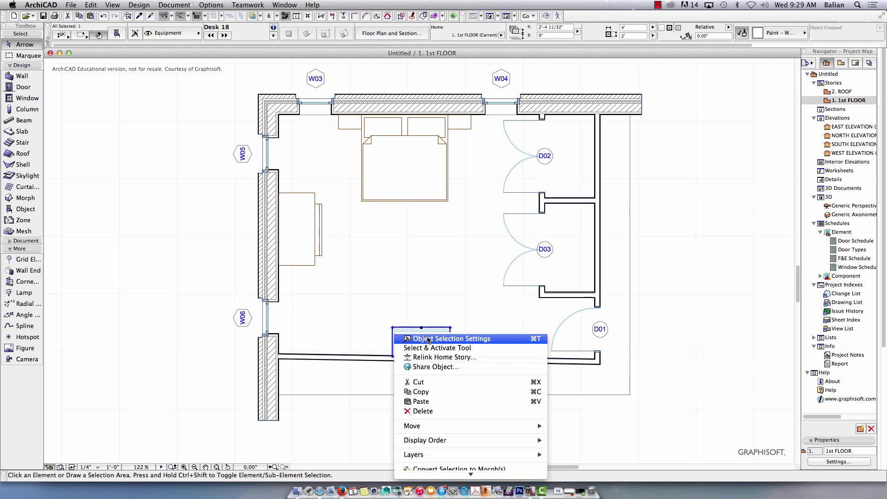
left_click(406, 413)
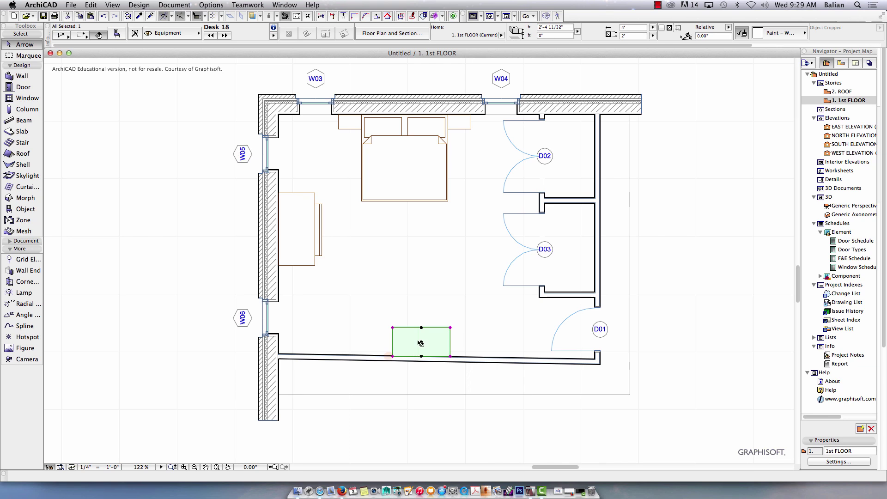
Step: Nudge the desk slightly left along the bottom wall, keeping it against the wall
key("shift+Left")
key("shift+Left")
key("shift+Left")
key("shift+Left")
key("shift+Right")
key("shift+Left")
key("shift+Up")
key("shift+Up")
key("shift+Up")
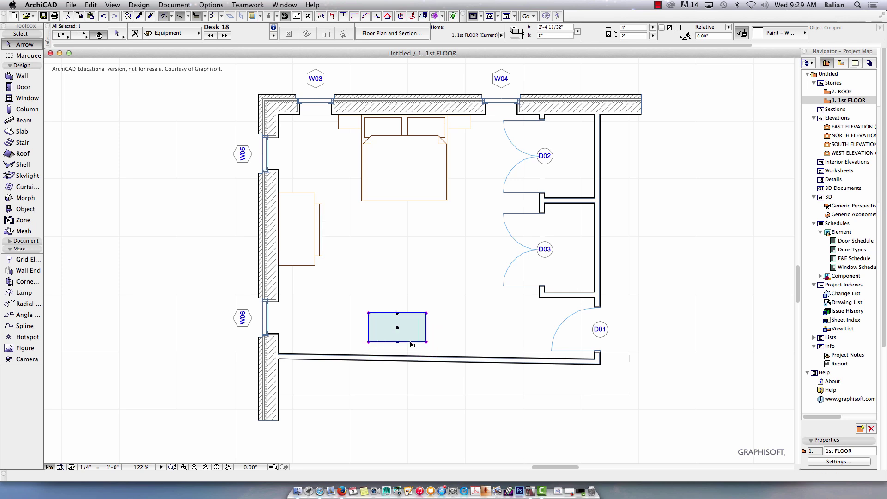
key("shift+Down")
key("shift+Down")
key("shift+Left")
key("shift+Left")
key("shift+Right")
key("shift+Right")
key("shift+Right")
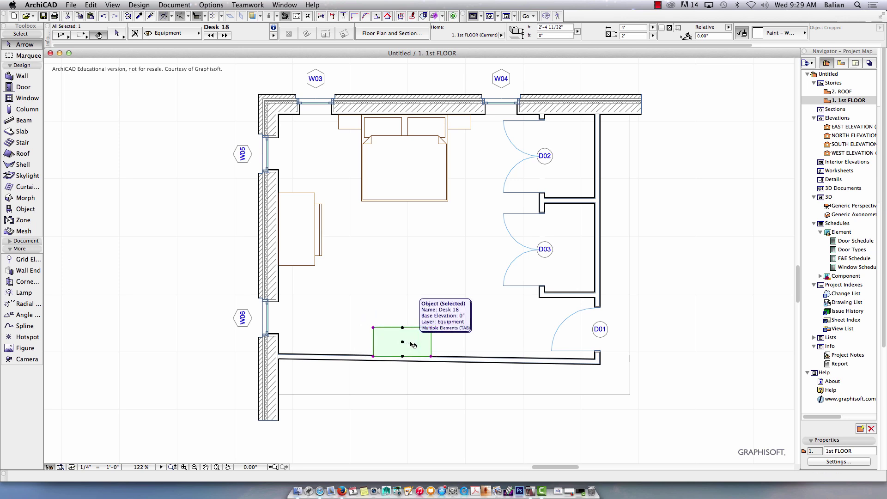
key("shift+Left")
key("shift+Left")
key("shift+Left")
key("shift+Right")
key("shift+Right")
Step: Try swapping the desk for Designer Chair 12 Type 4, then undo to restore the desk
double_click(25, 209)
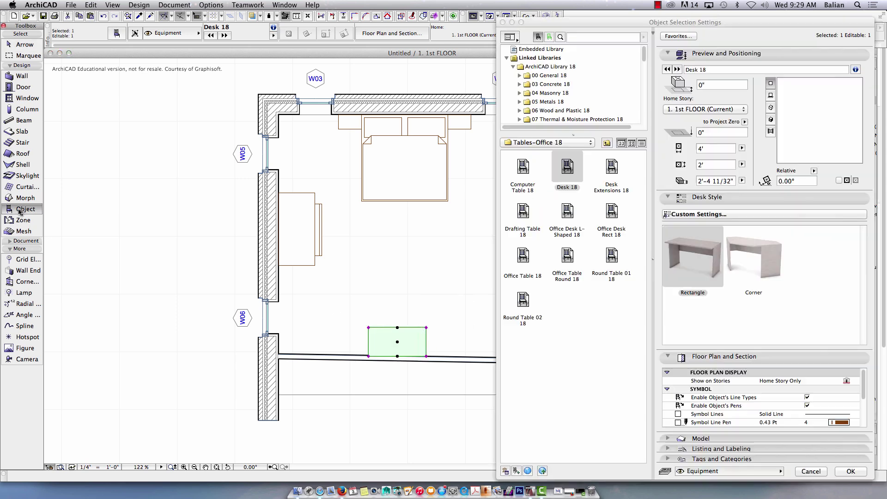
left_click(576, 37)
type("desk")
key("Return")
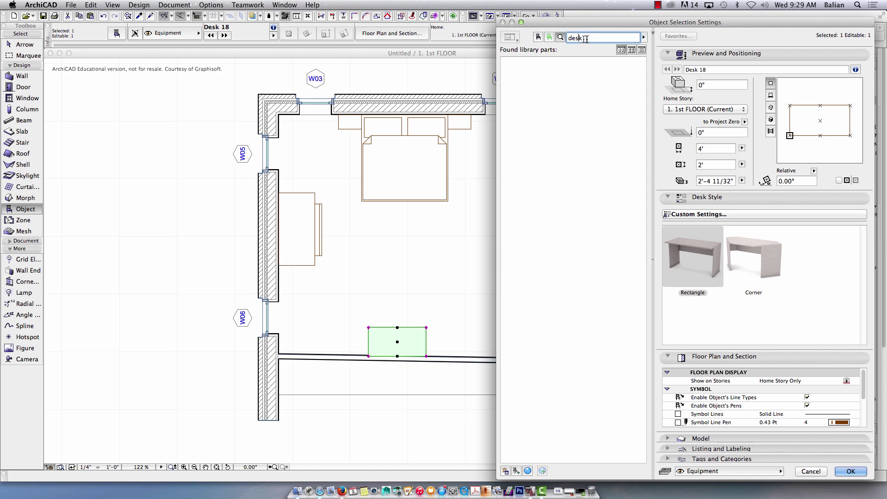
type("chair")
key("Return")
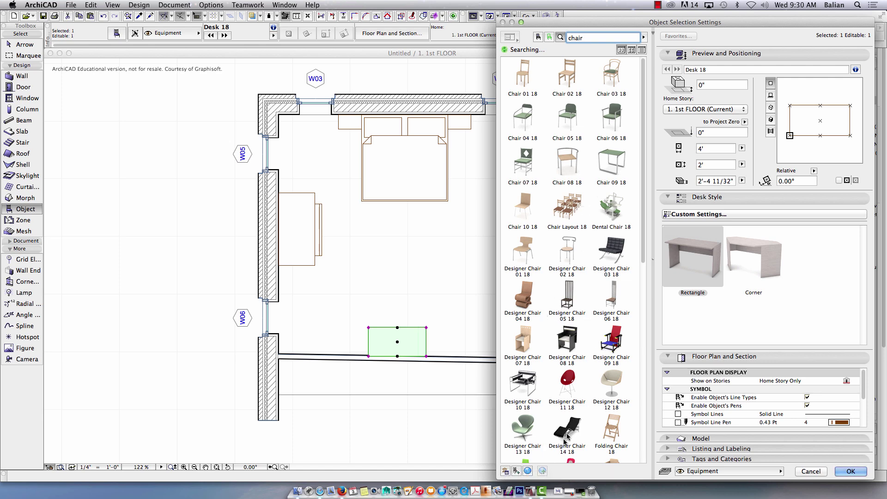
scroll(558, 444, "down", 4)
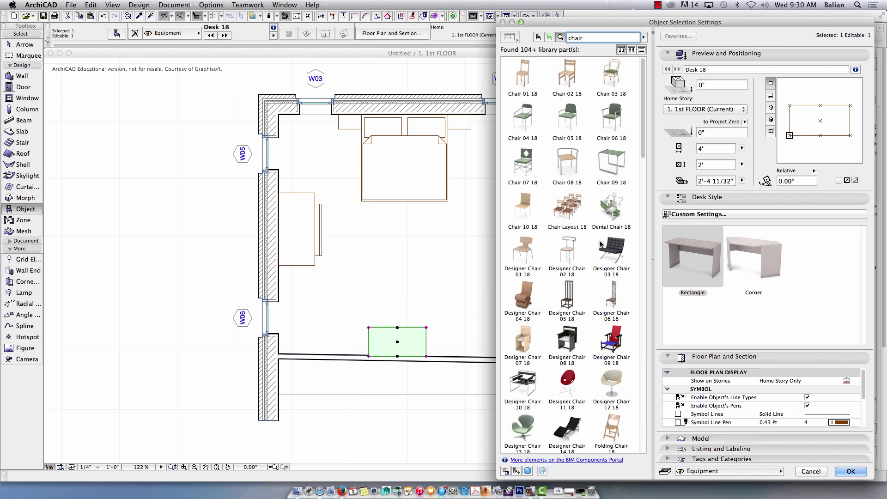
scroll(600, 244, "down", 3)
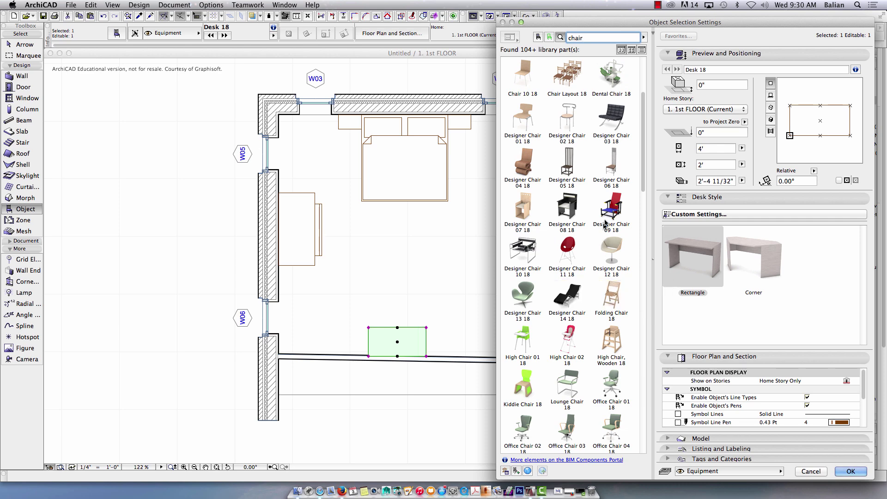
scroll(607, 136, "up", 2)
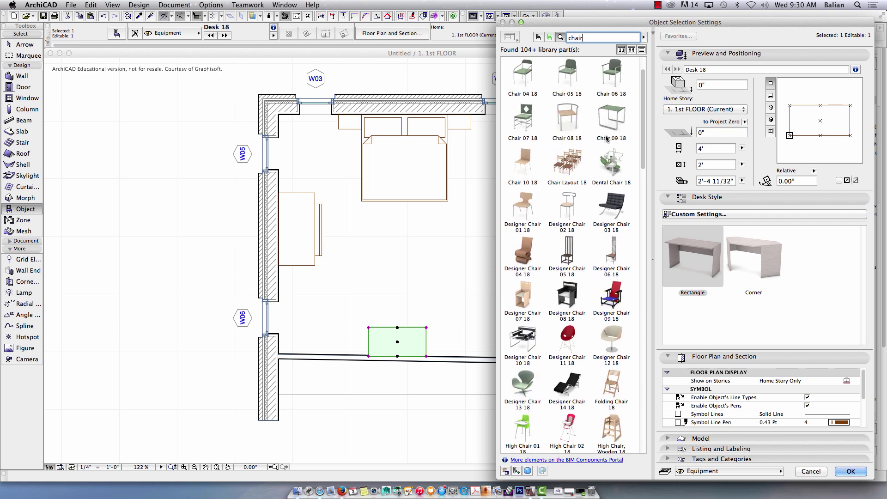
left_click(610, 343)
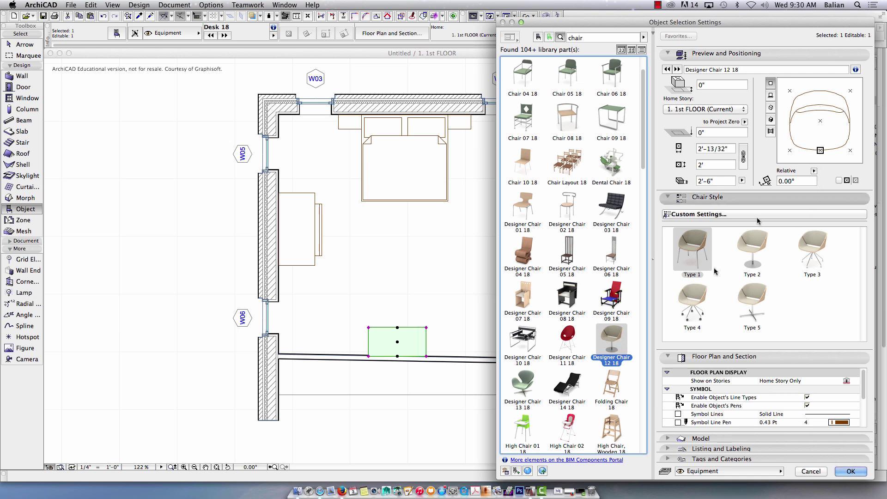
left_click(689, 304)
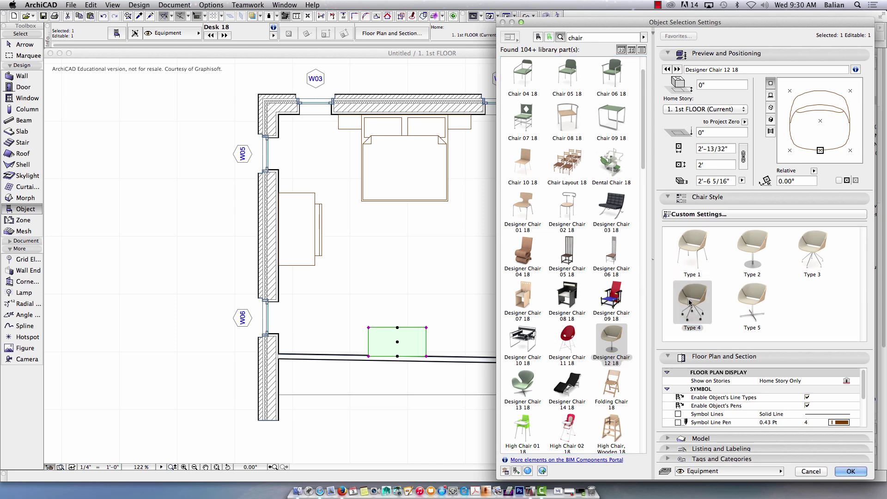
left_click(863, 470)
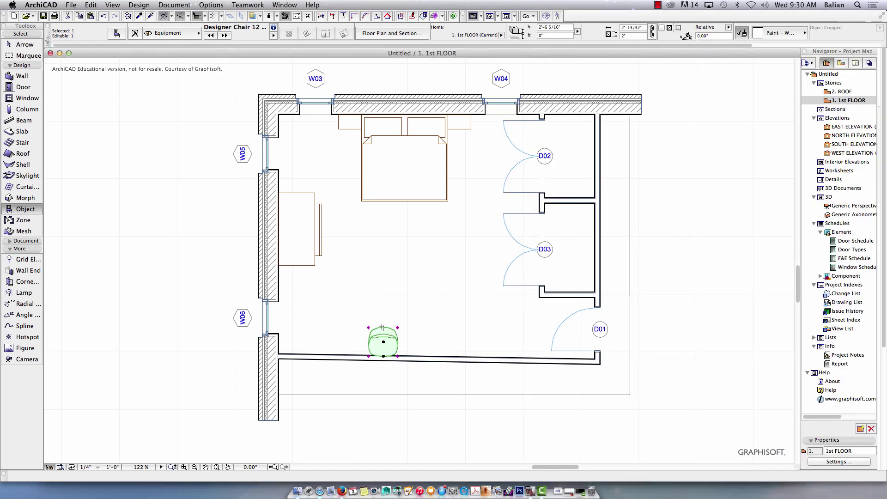
key("super+z")
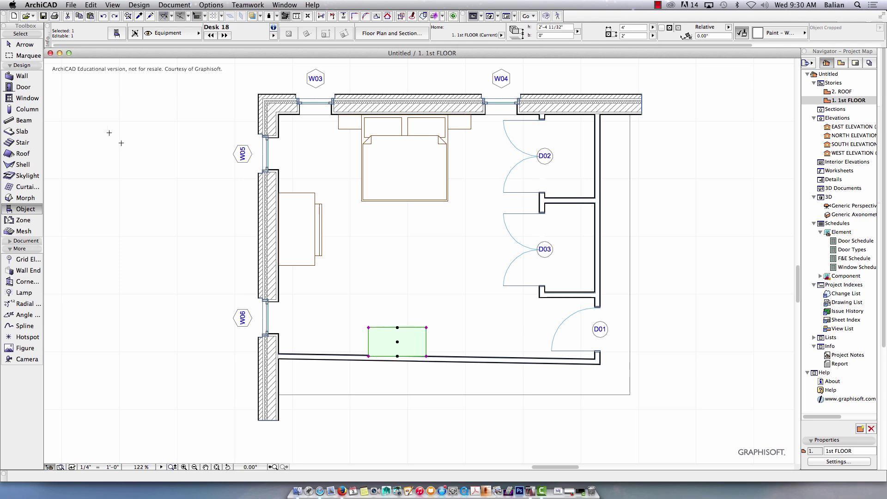
Step: Make Designer Chair 12 in style Type 4 the default object to place
left_click(10, 46)
left_click(360, 316)
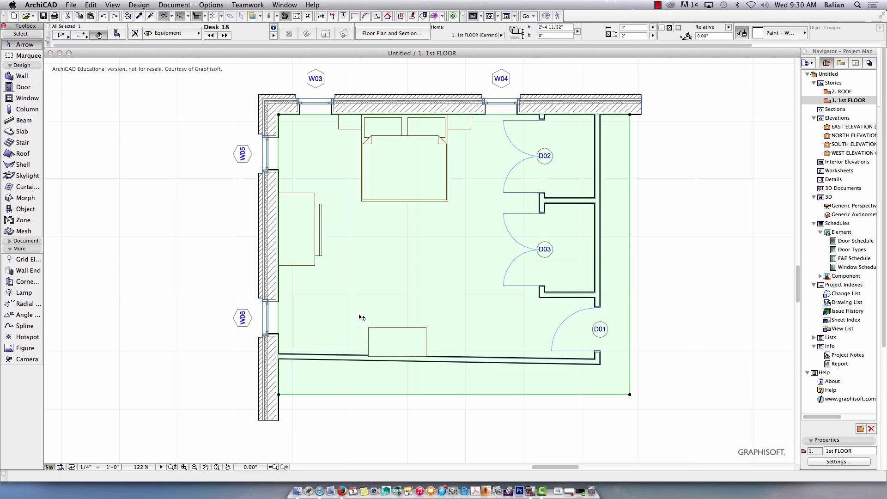
left_click(165, 297)
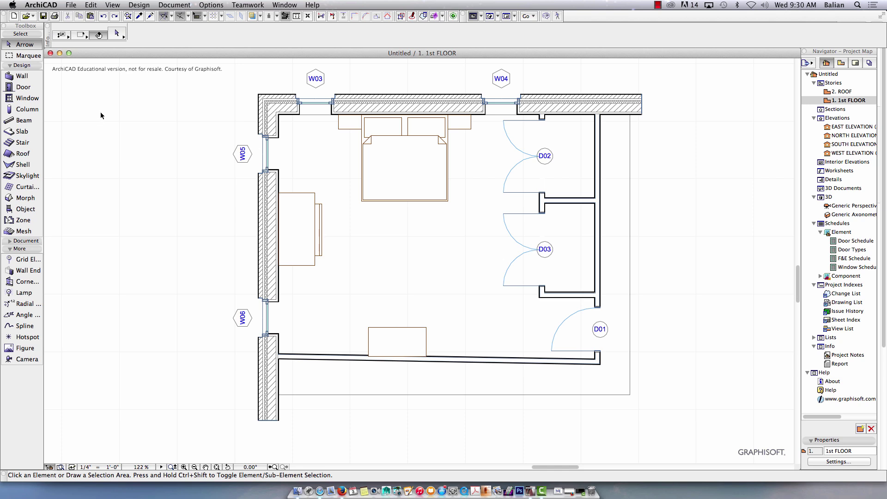
double_click(26, 213)
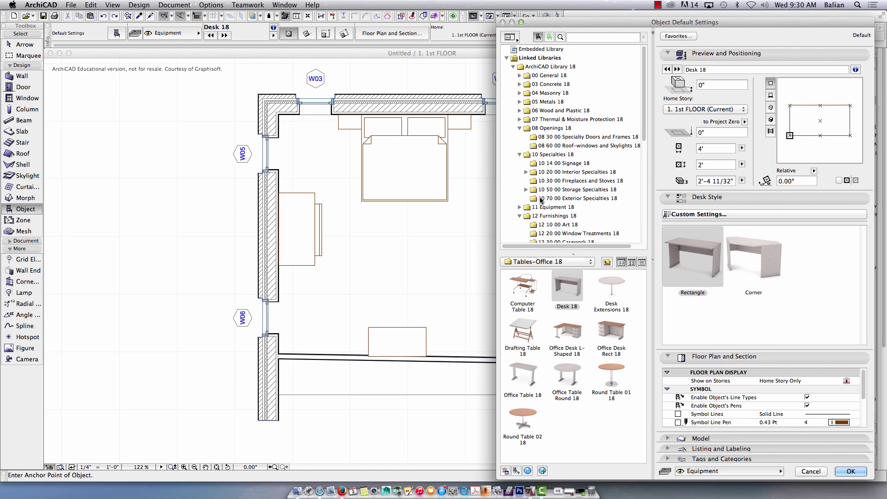
left_click(593, 38)
type("chair")
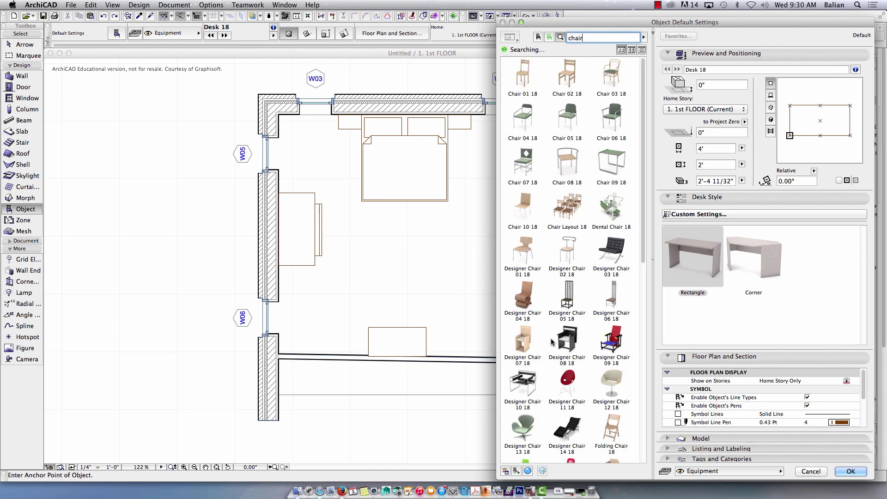
left_click(607, 382)
left_click(692, 303)
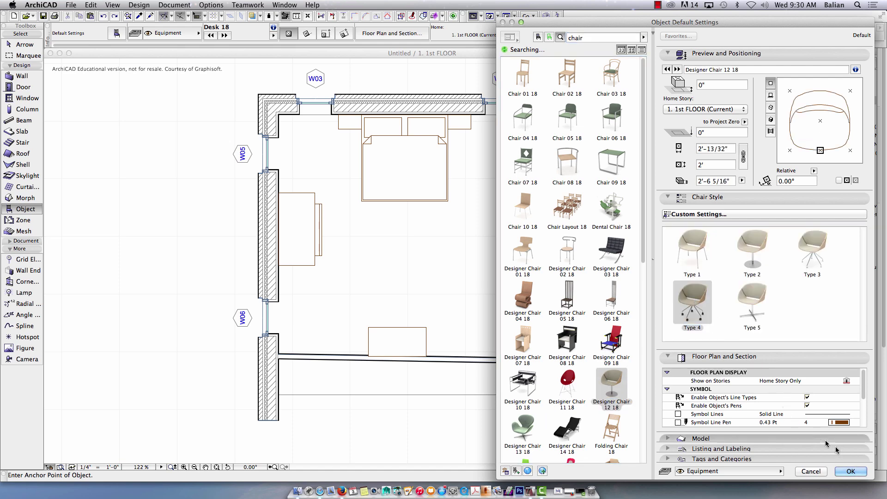
left_click(849, 471)
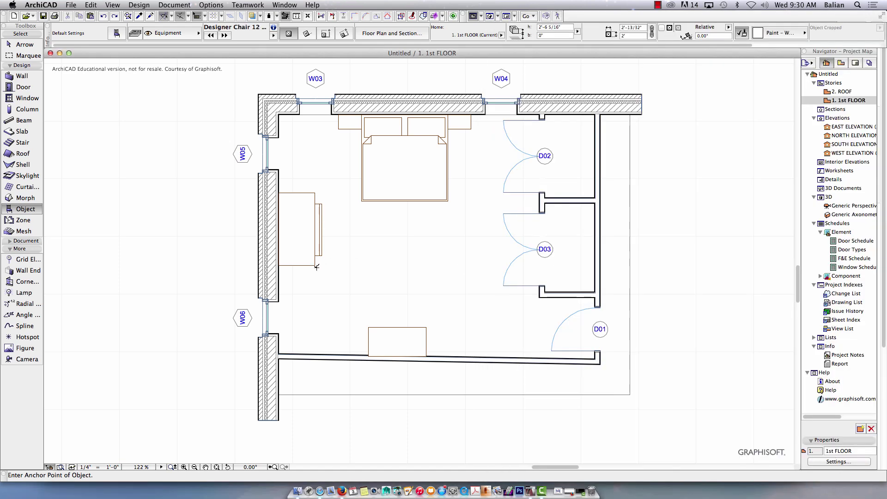
Step: Place the chair just above the desk and open the 3D view
left_click(397, 326)
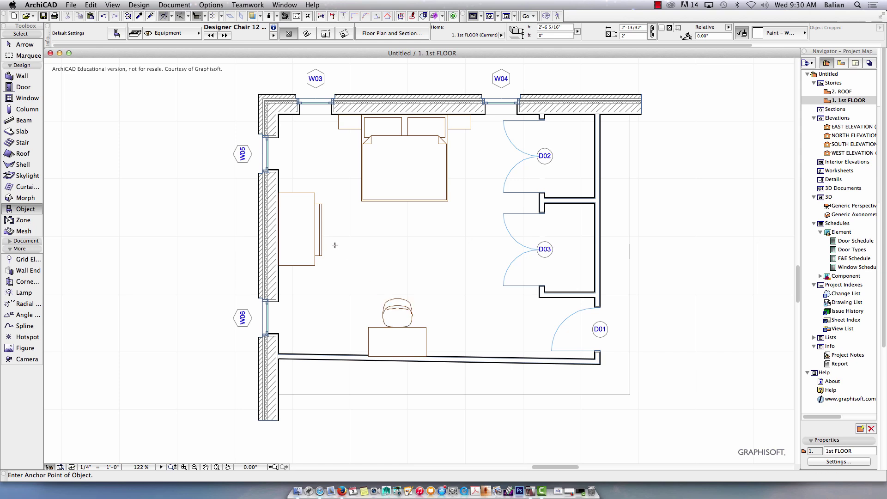
left_click(25, 44)
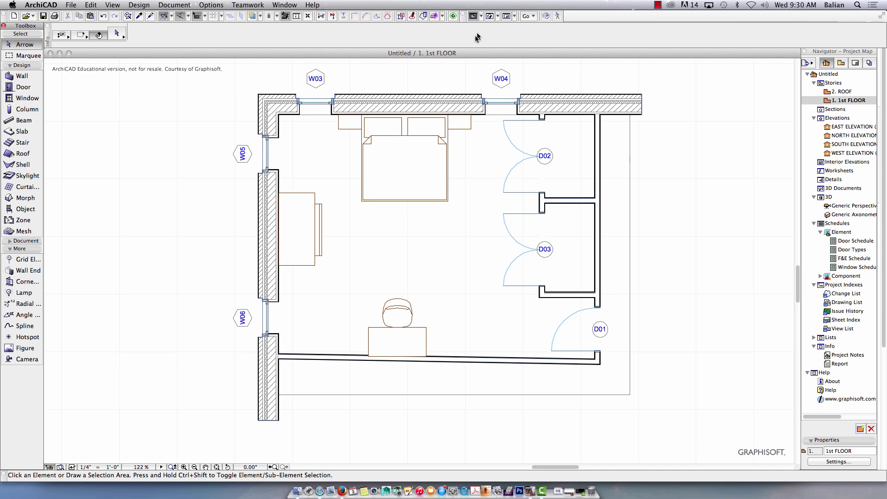
left_click(489, 17)
Step: Look around the room in 3D, then return to the 1st FLOOR plan
mouse_move(534, 263)
middle_mouse_down("shift")
mouse_move(442, 330)
mouse_move(528, 293)
mouse_move(661, 297)
mouse_move(679, 433)
mouse_move(621, 256)
mouse_move(531, 262)
middle_mouse_up("shift")
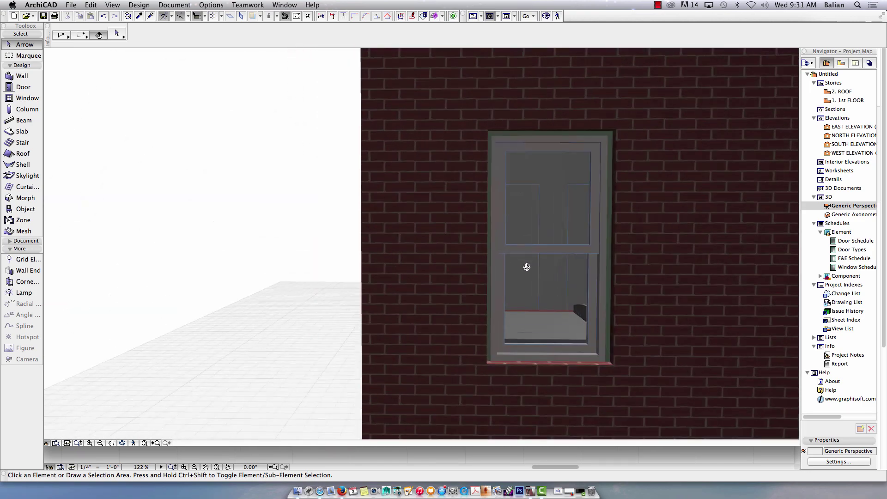
scroll(528, 274, "up", 5)
scroll(527, 274, "up", 5)
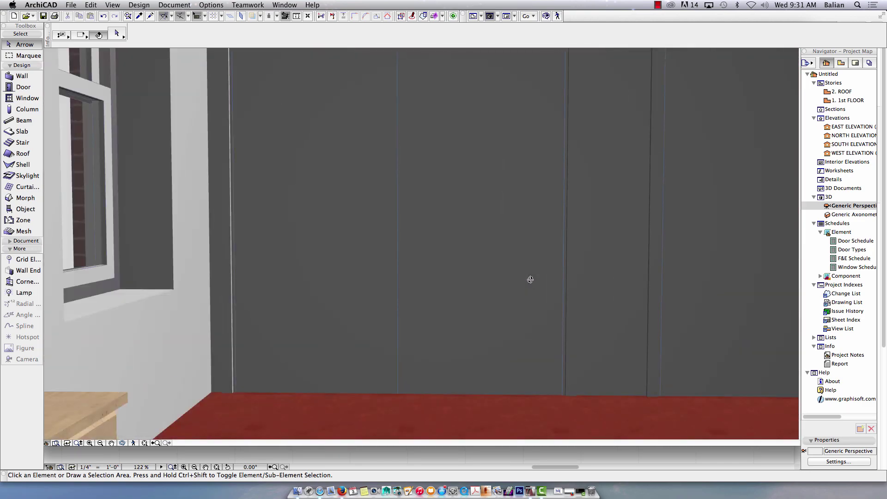
left_click(471, 17)
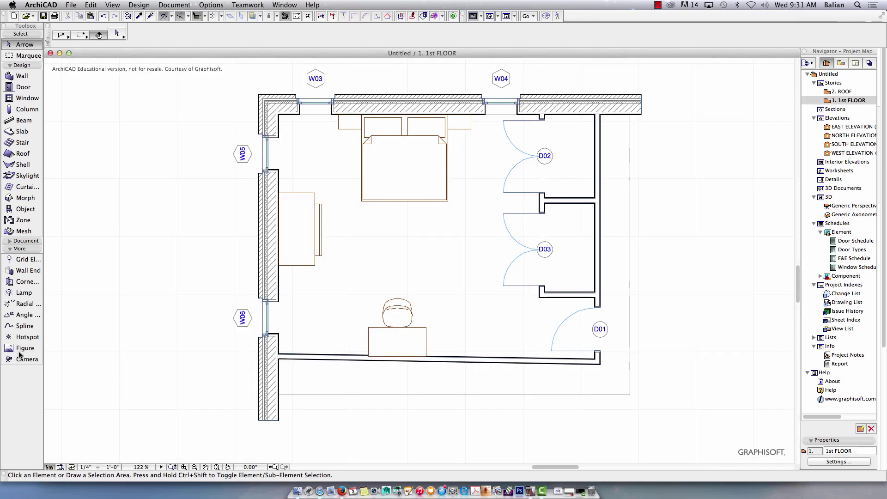
Step: Place a camera beside door D01 aimed toward the bed and window W05
left_click(20, 250)
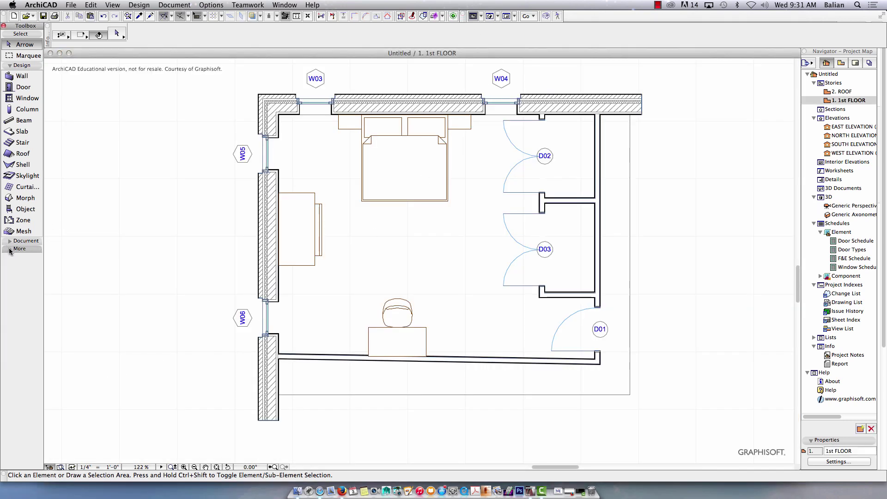
left_click(19, 249)
left_click(19, 360)
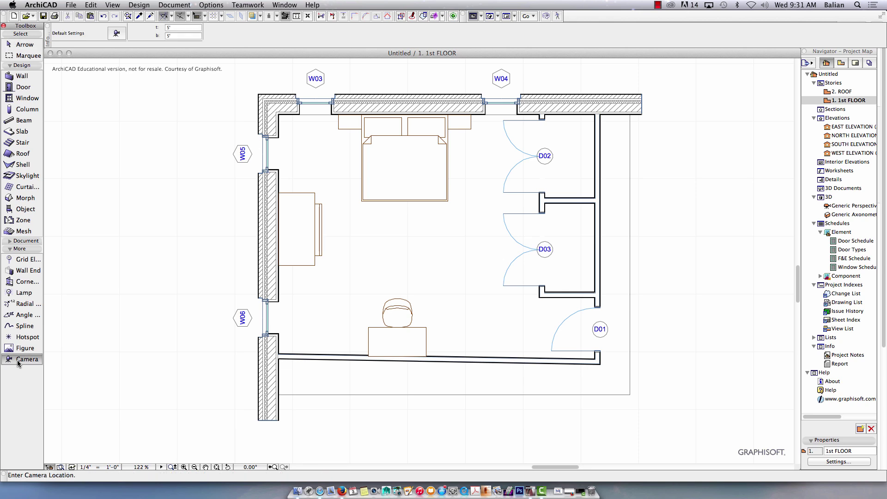
left_click(547, 331)
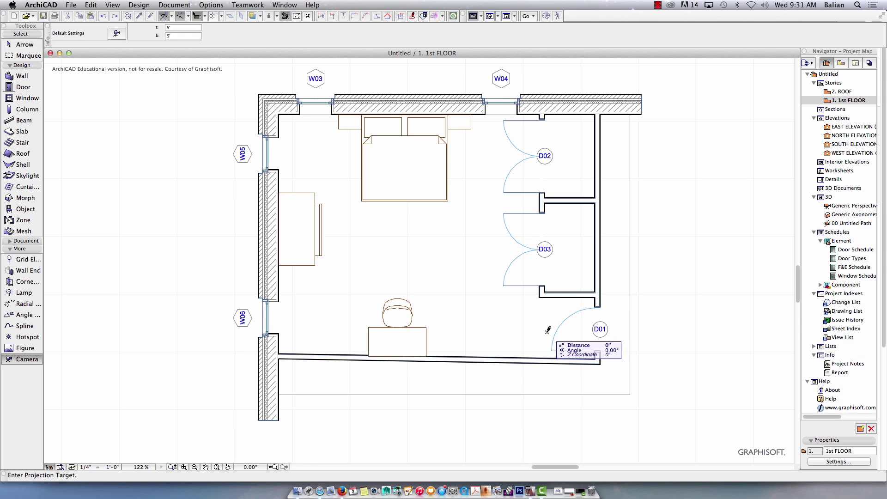
left_click(312, 168)
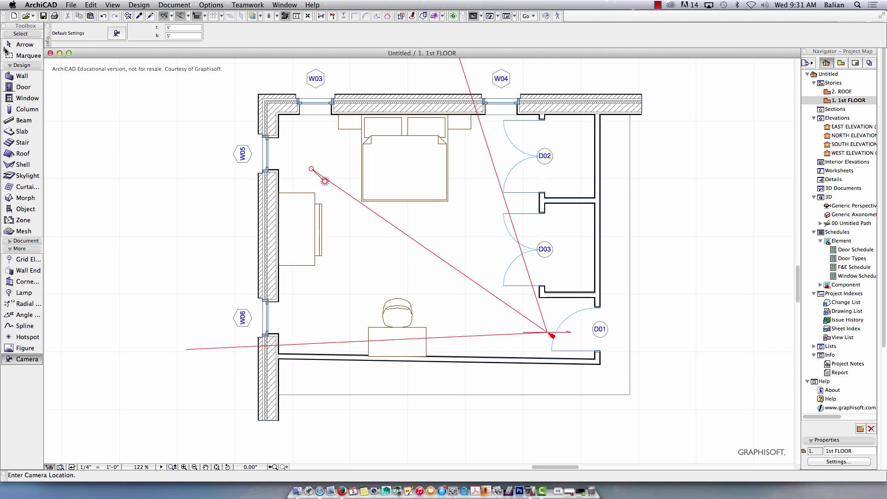
left_click(25, 46)
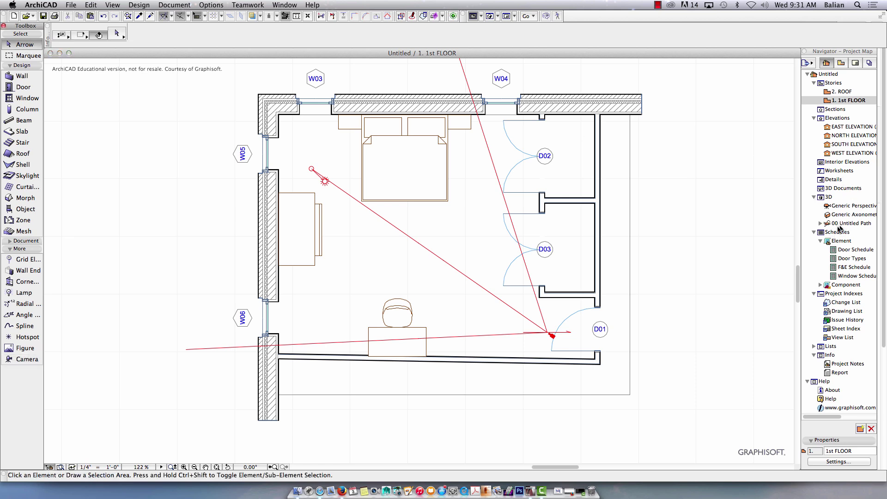
Step: Open Camera 1 from 00 Untitled Path and orbit to frame fireplace, windows, bed, desk and chair
left_click(821, 225)
double_click(849, 233)
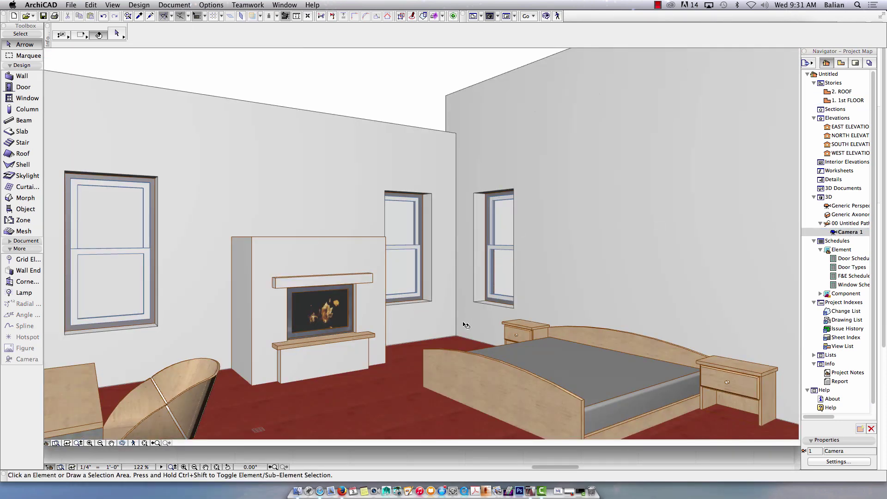
scroll(437, 315, "down", 5)
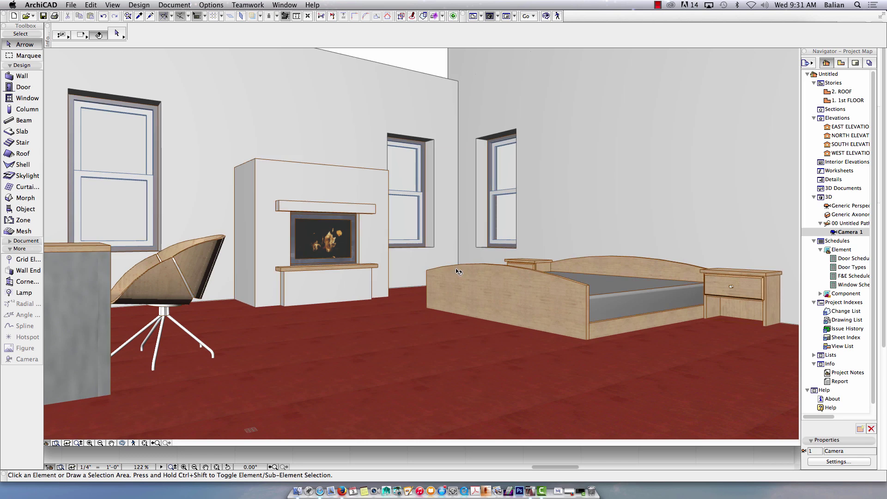
left_click_drag(462, 271, 471, 108)
left_click(443, 99)
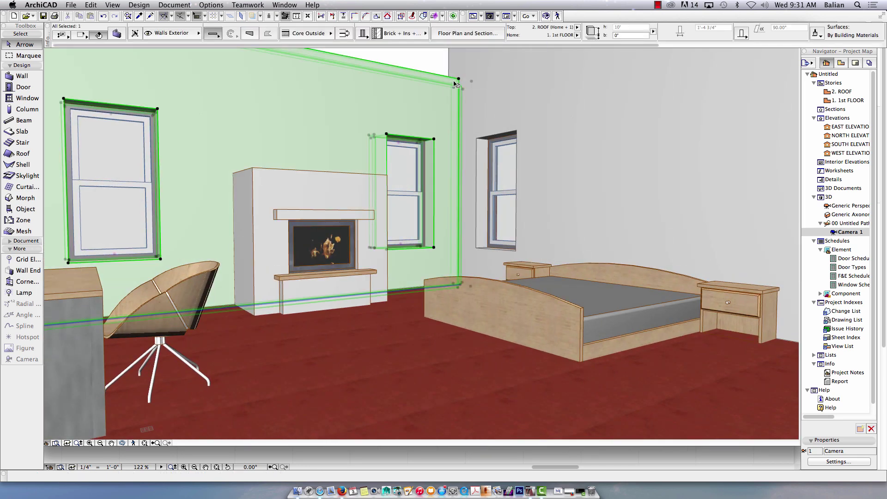
middle_click_drag(496, 163, 522, 170, "shift")
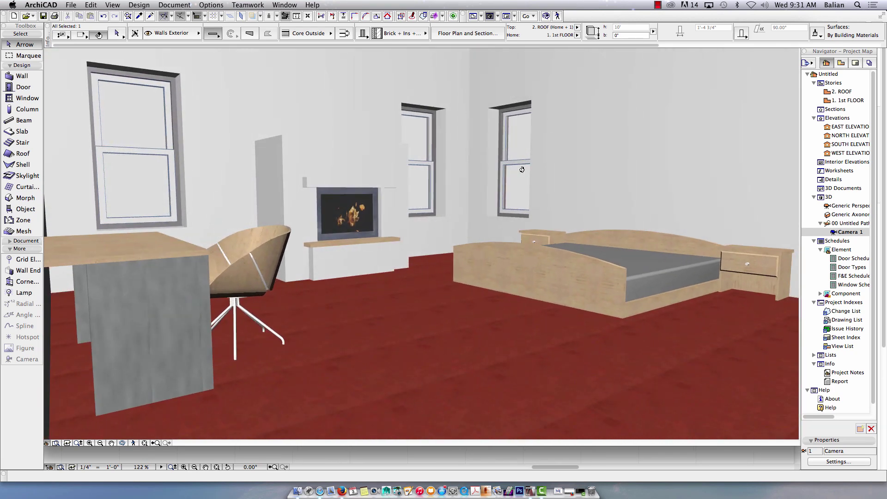
middle_click_drag(510, 172, 319, 71, "shift")
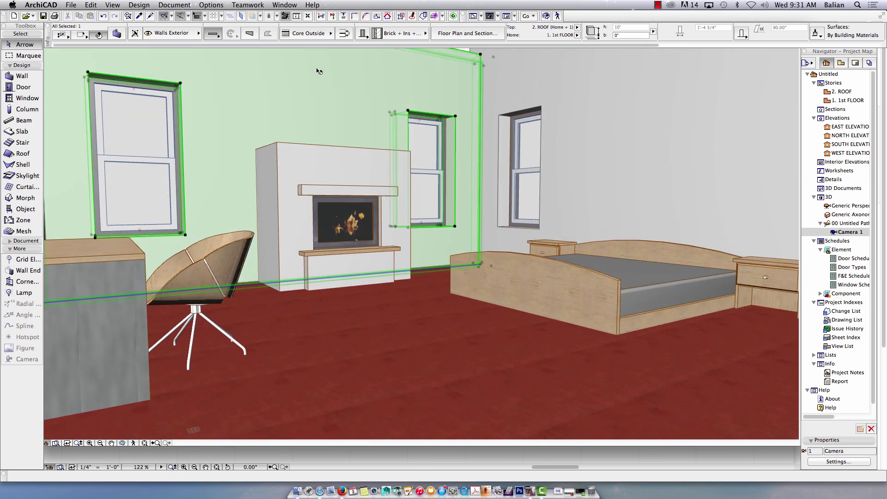
Step: Start a PhotoRender Projection, abandon it, restore Camera 1 and reopen Creative Imaging
left_click(175, 6)
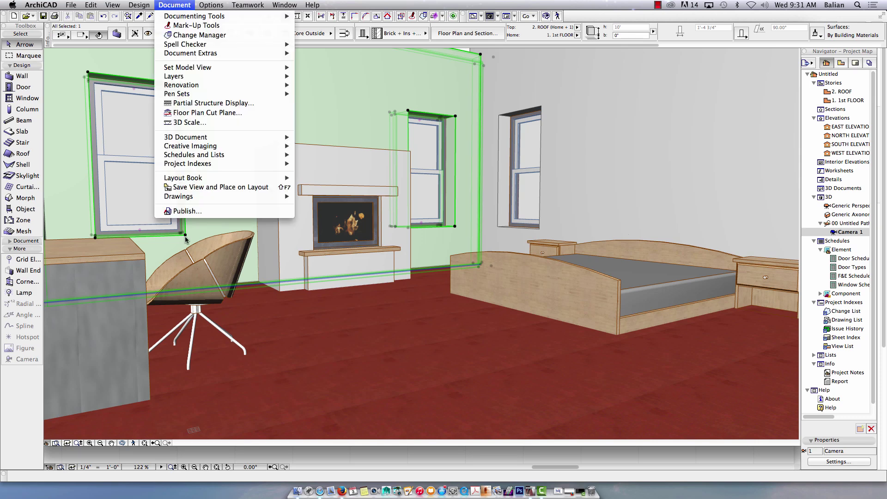
mouse_move(217, 147)
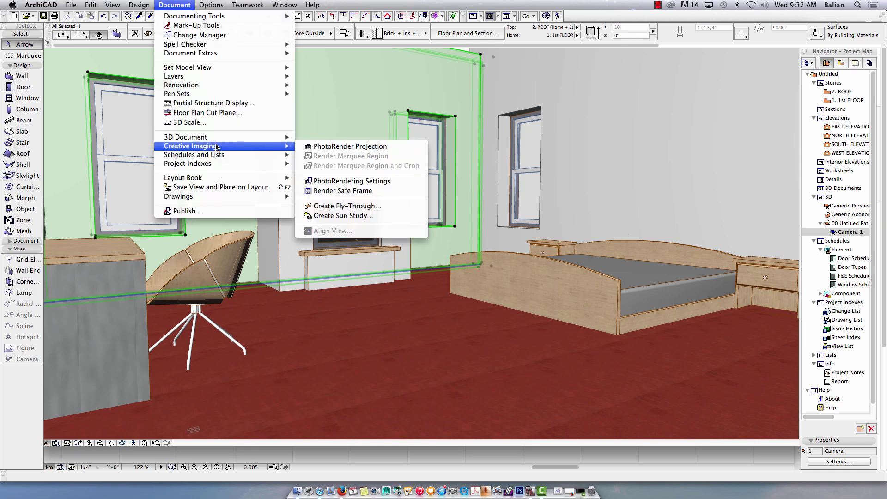
left_click(377, 146)
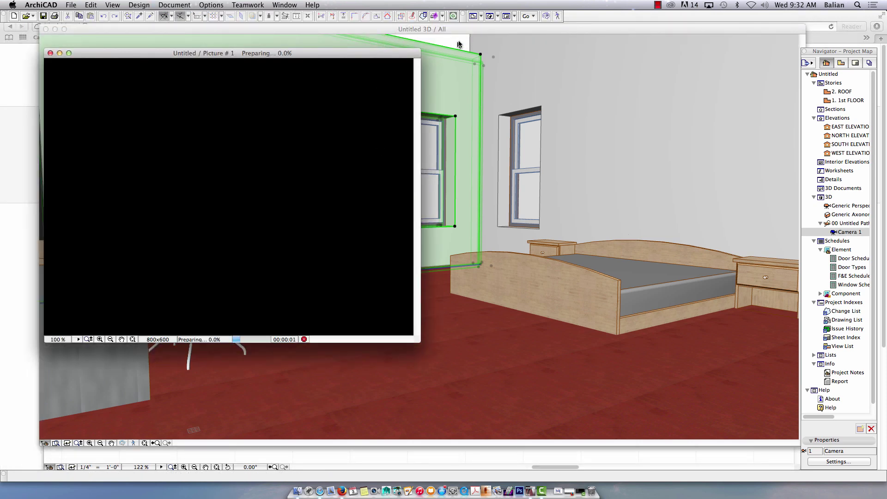
left_click(459, 43)
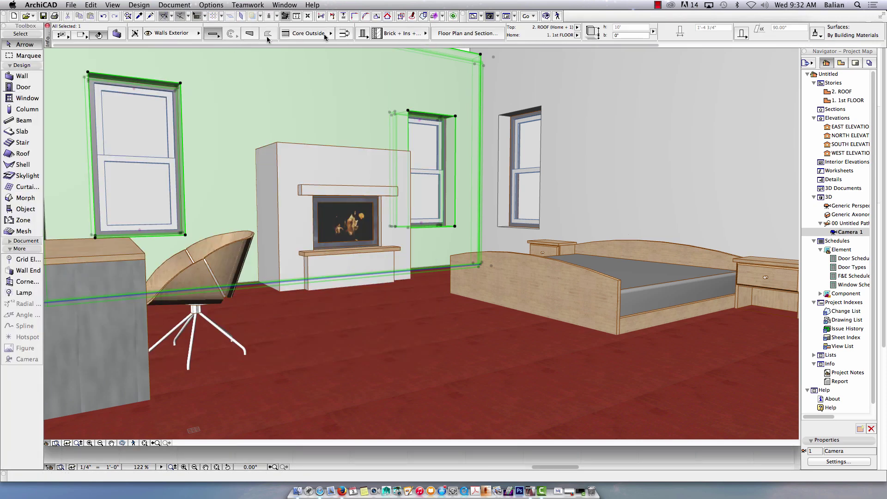
double_click(845, 232)
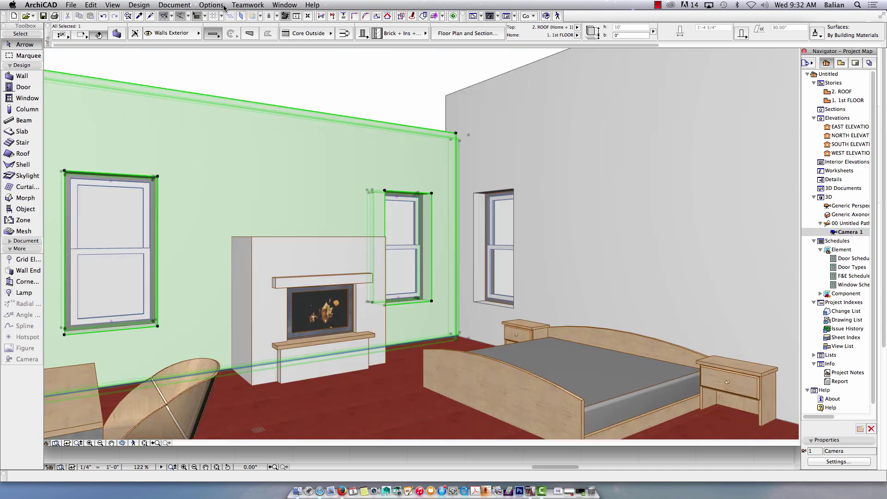
left_click(175, 5)
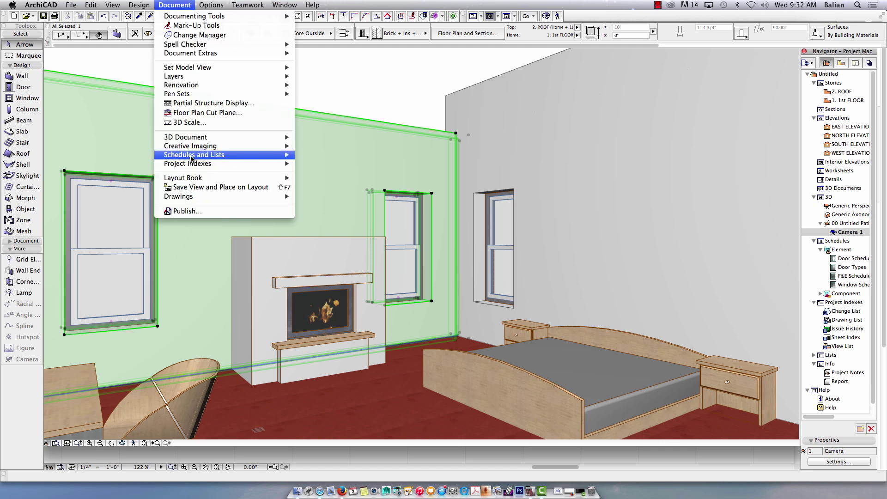
Step: Render the Camera 1 view at 800x600 with CineRender, then close the Picture # 2 window
mouse_move(191, 158)
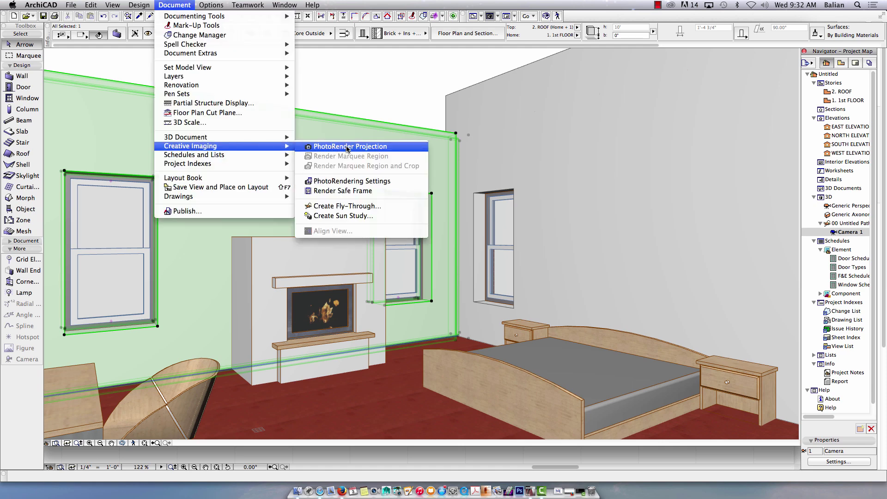
left_click(348, 148)
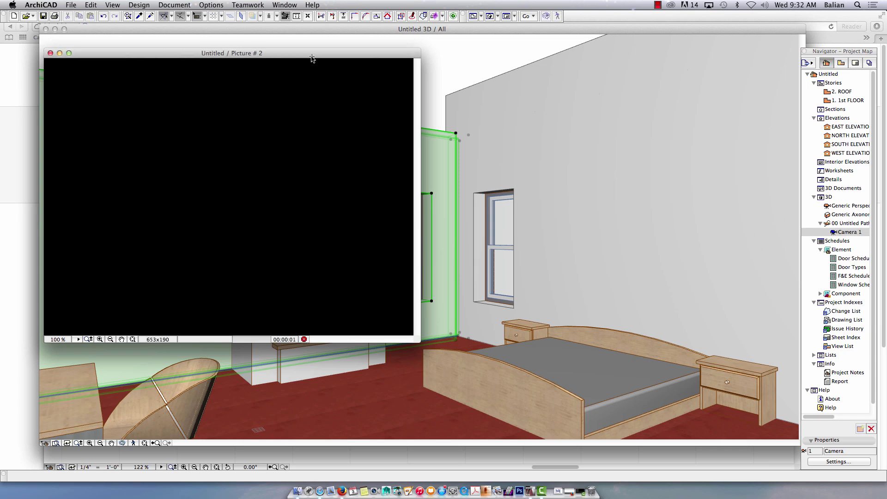
left_click_drag(311, 54, 413, 45)
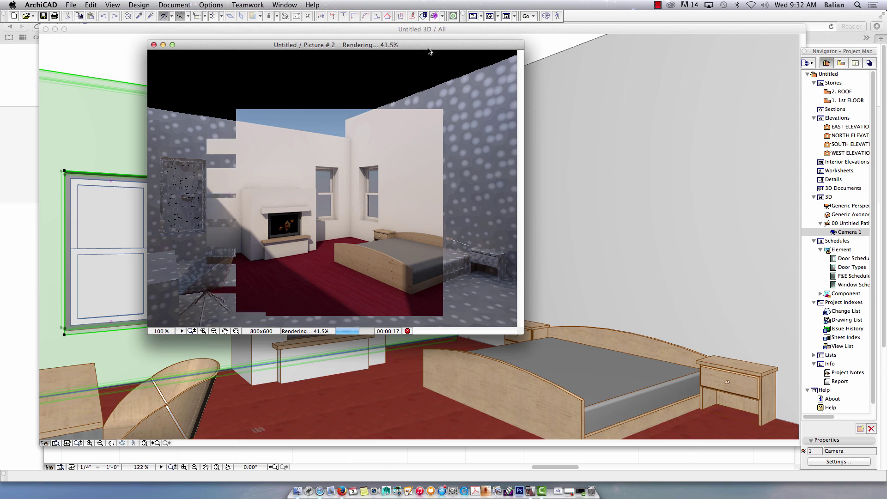
left_click_drag(429, 48, 441, 28)
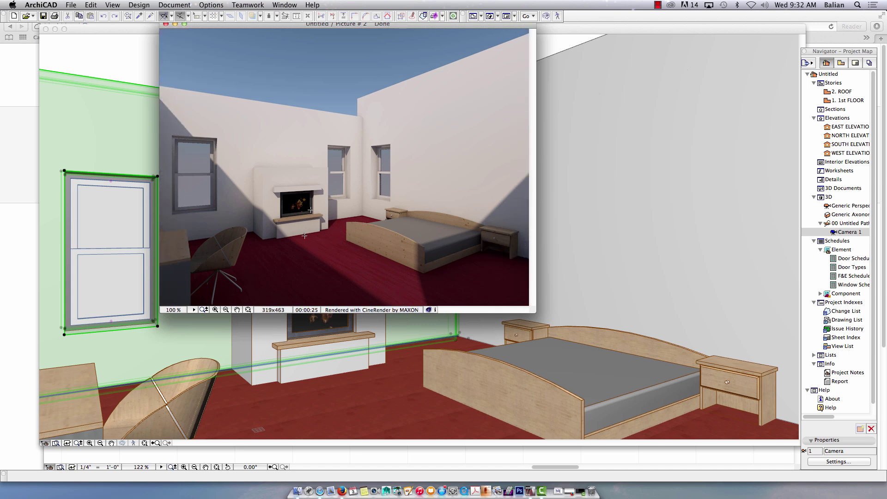
left_click_drag(221, 27, 293, 66)
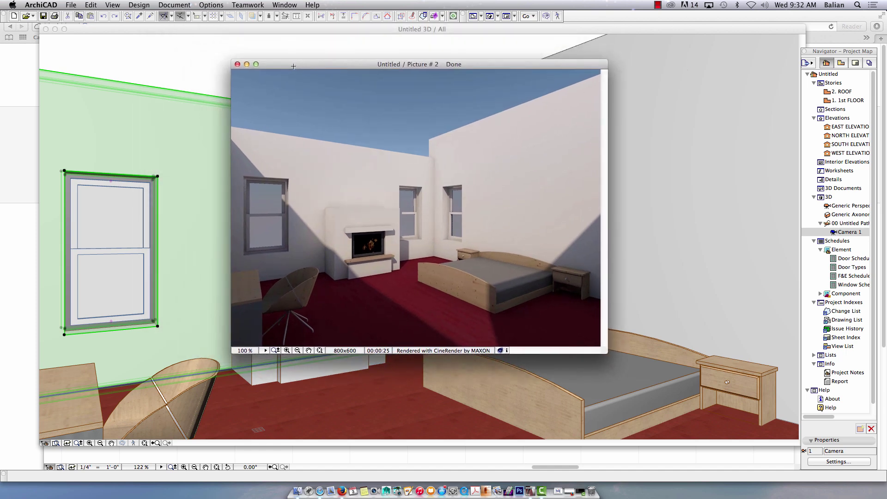
left_click(237, 64)
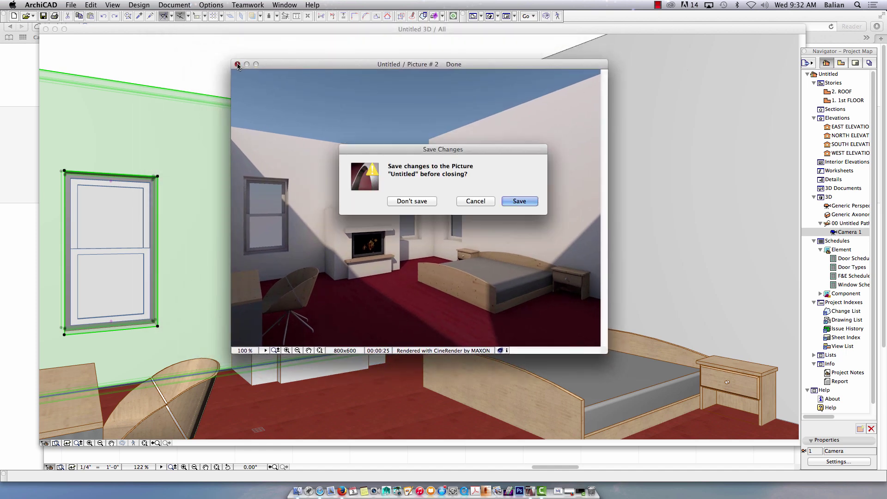
Step: Save the render as JPEG image D3IntroBedroom_04 in the ArchiCADdraewings folder
left_click(518, 201)
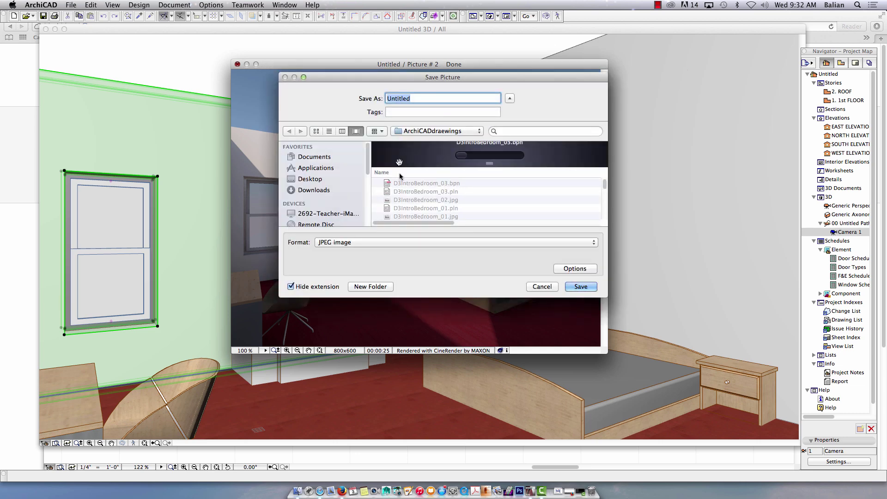
left_click(419, 204)
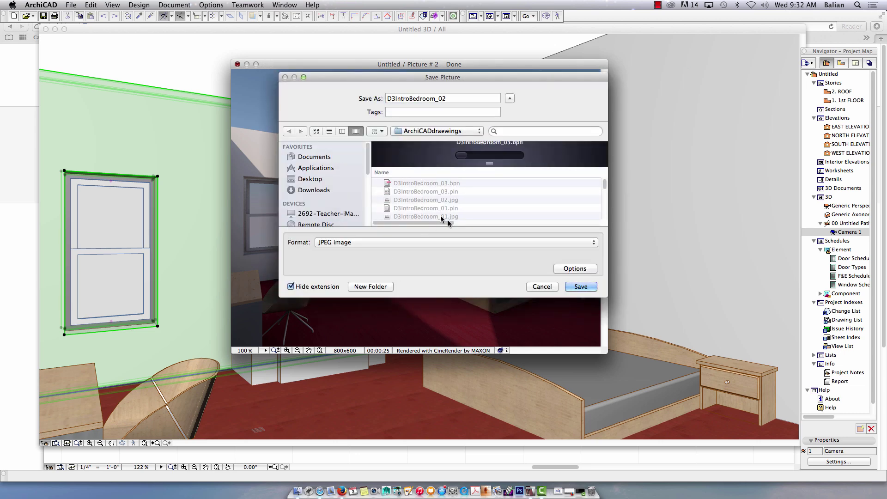
left_click(449, 97)
key("BackSpace")
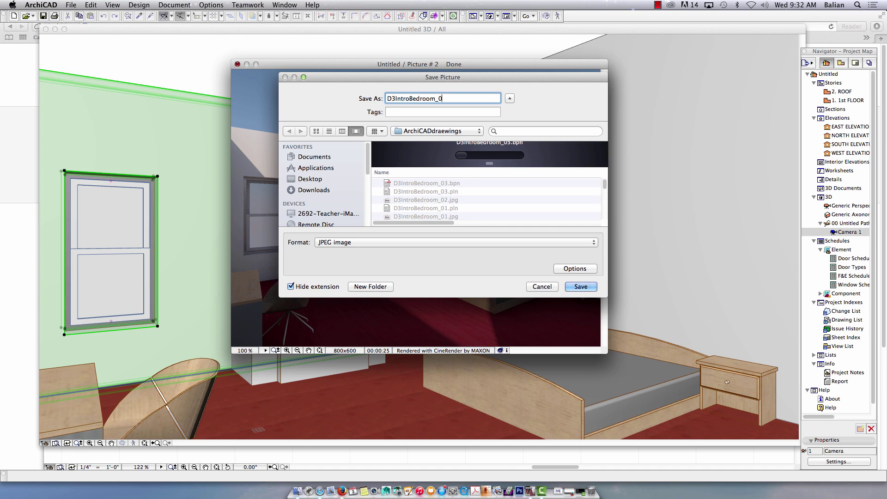
type("4")
left_click(580, 286)
left_click(657, 5)
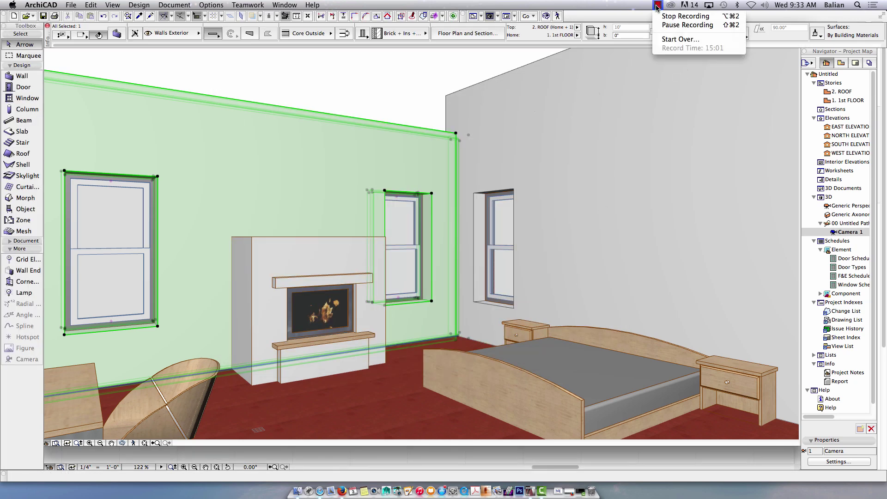